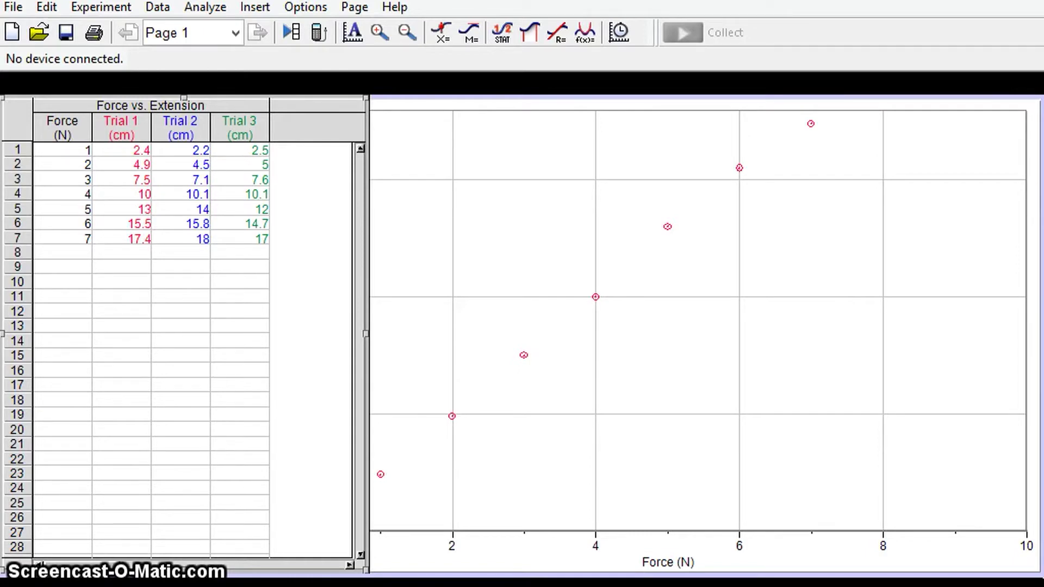
Enable error bars for the Trial 1 column, using the Force column as the error values interpreted as percentages.
{"action": "left_click", "coordinate": [139, 130]}
{"action": "left_click", "coordinate": [138, 131]}
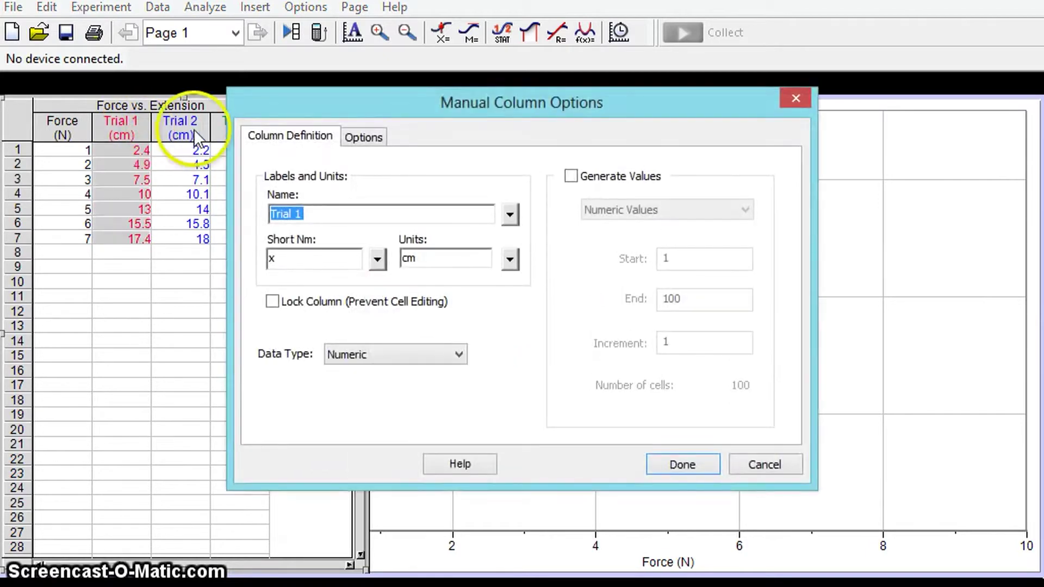
{"action": "left_click", "coordinate": [361, 140]}
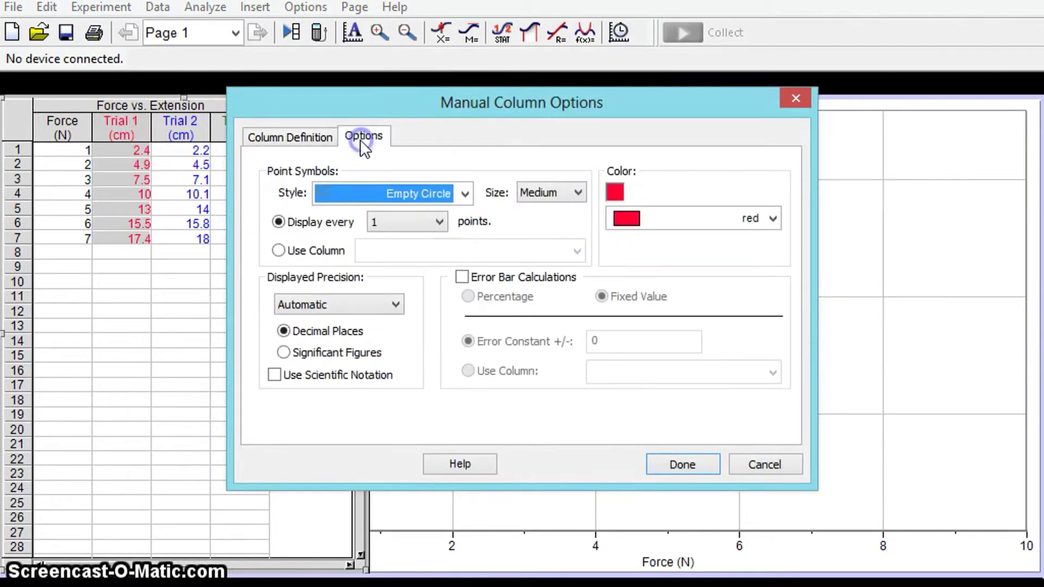
{"action": "left_click", "coordinate": [461, 278]}
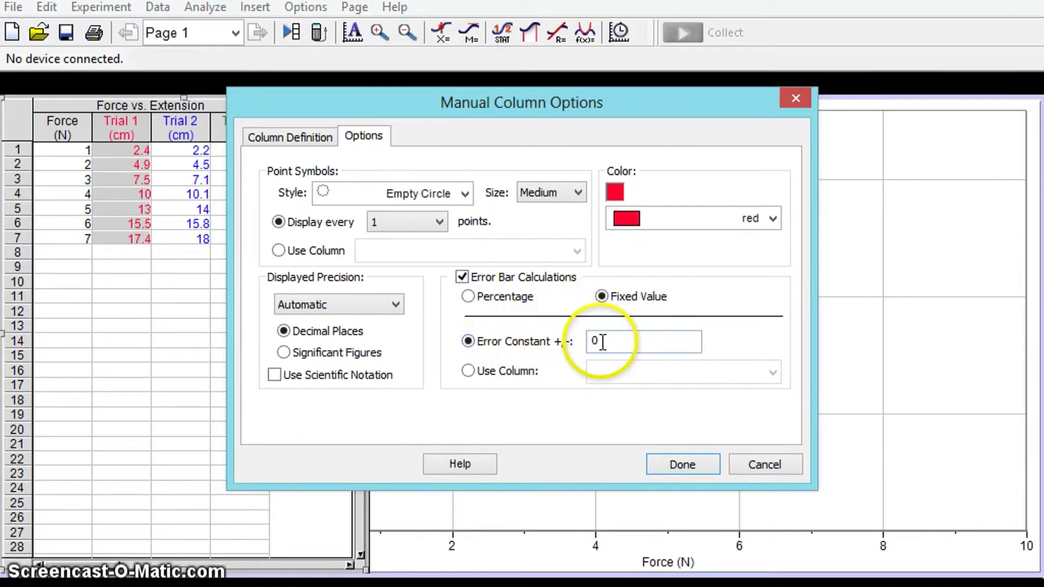
{"action": "left_click", "coordinate": [468, 297]}
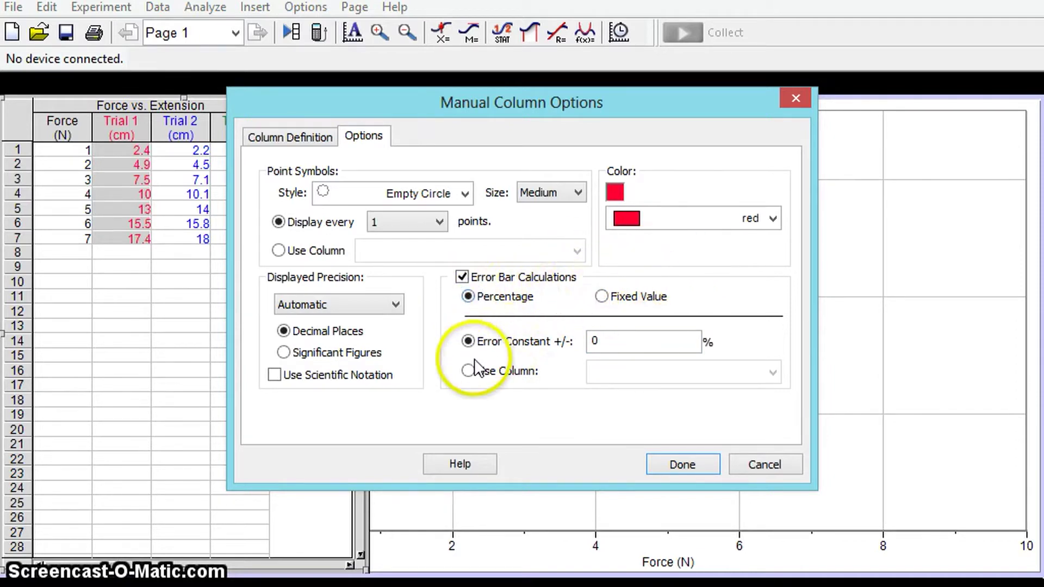
{"action": "left_click", "coordinate": [467, 371]}
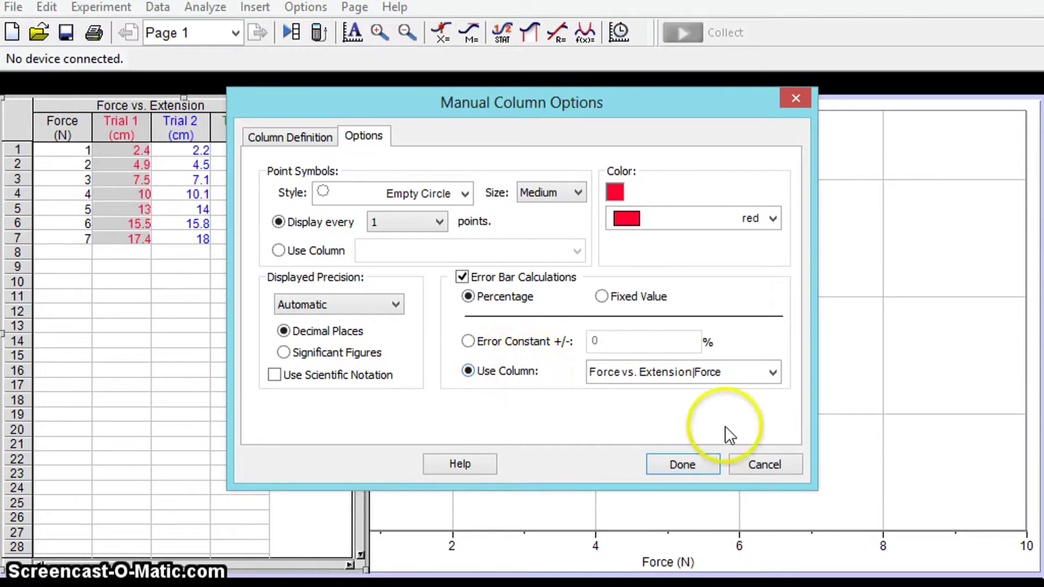
{"action": "left_click", "coordinate": [687, 464]}
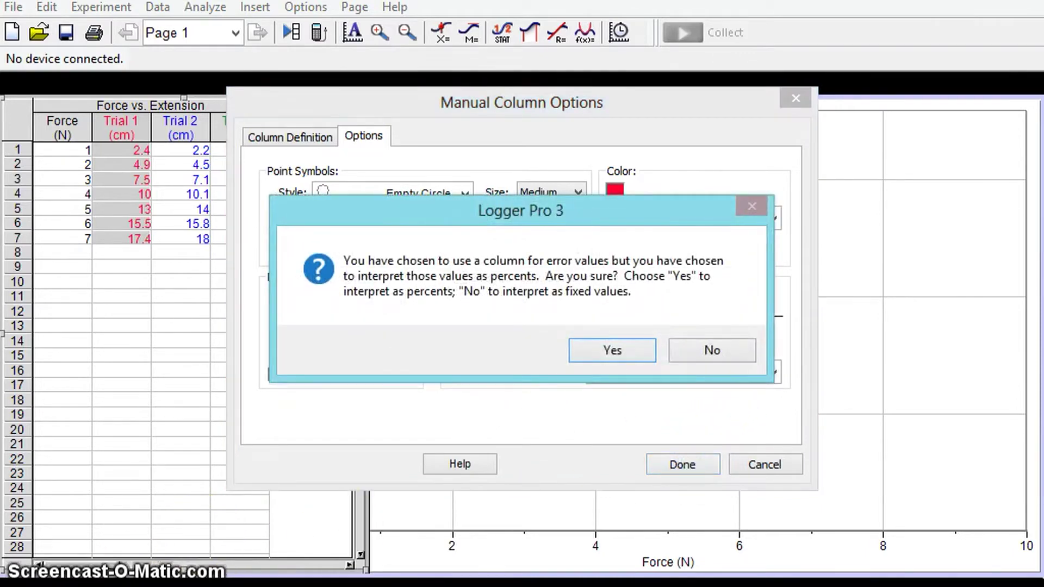
{"action": "left_click", "coordinate": [611, 348]}
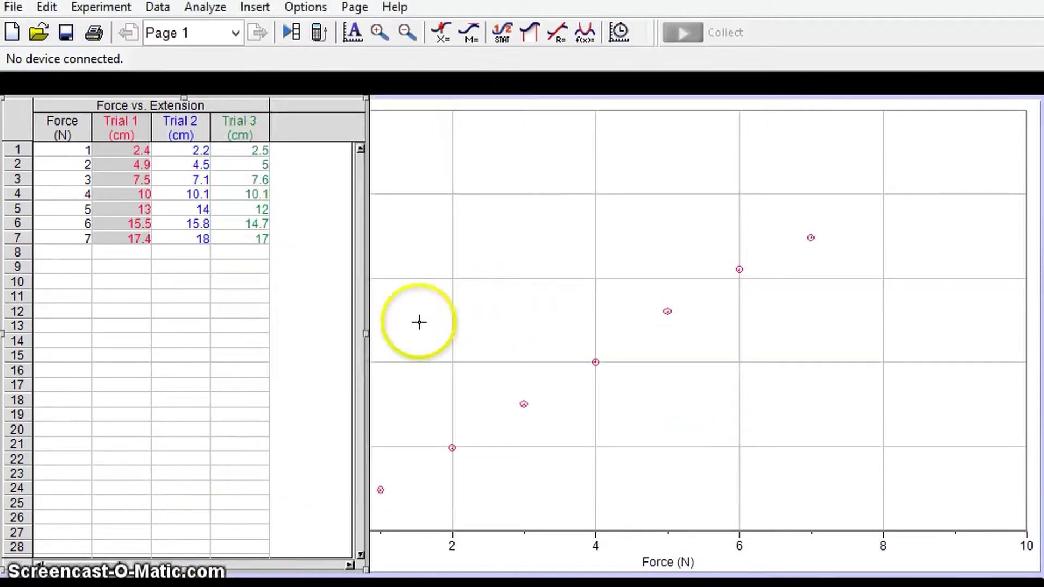
Start a new calculated column named "Average extension" with short name x and units cm.
{"action": "left_click", "coordinate": [162, 7]}
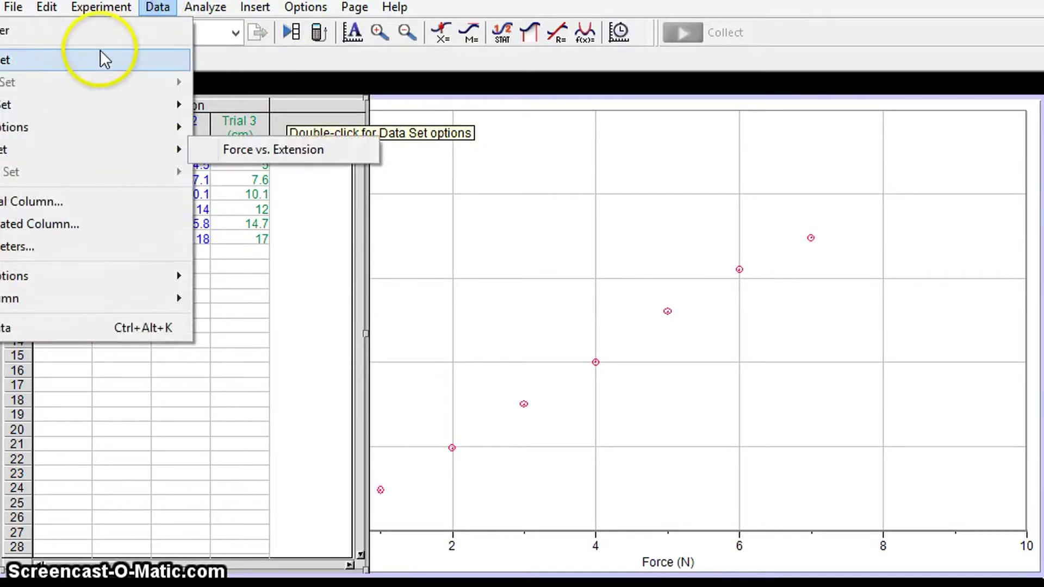
{"action": "left_click", "coordinate": [54, 223]}
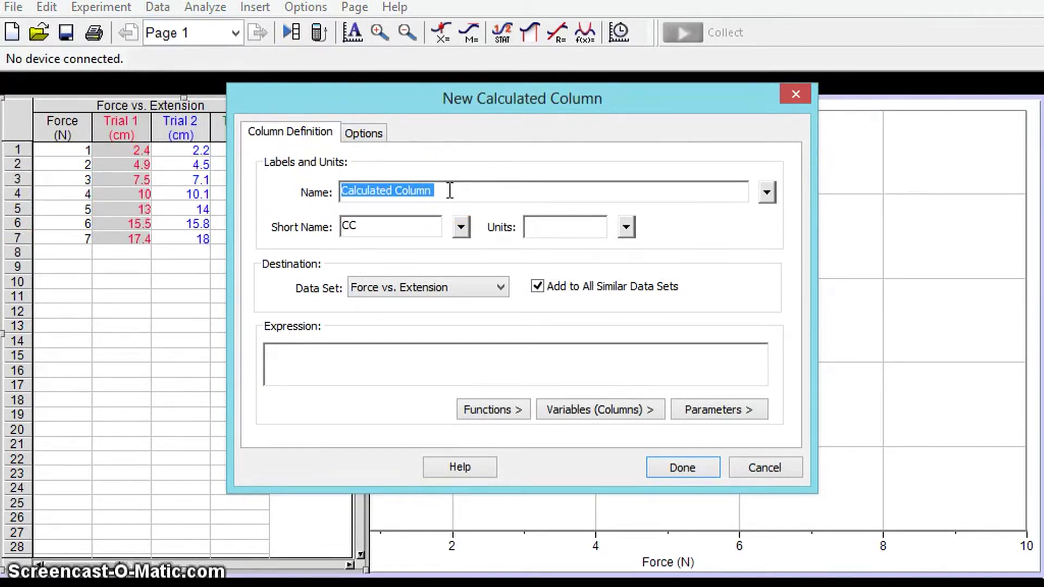
{"action": "type", "text": "Average extension"}
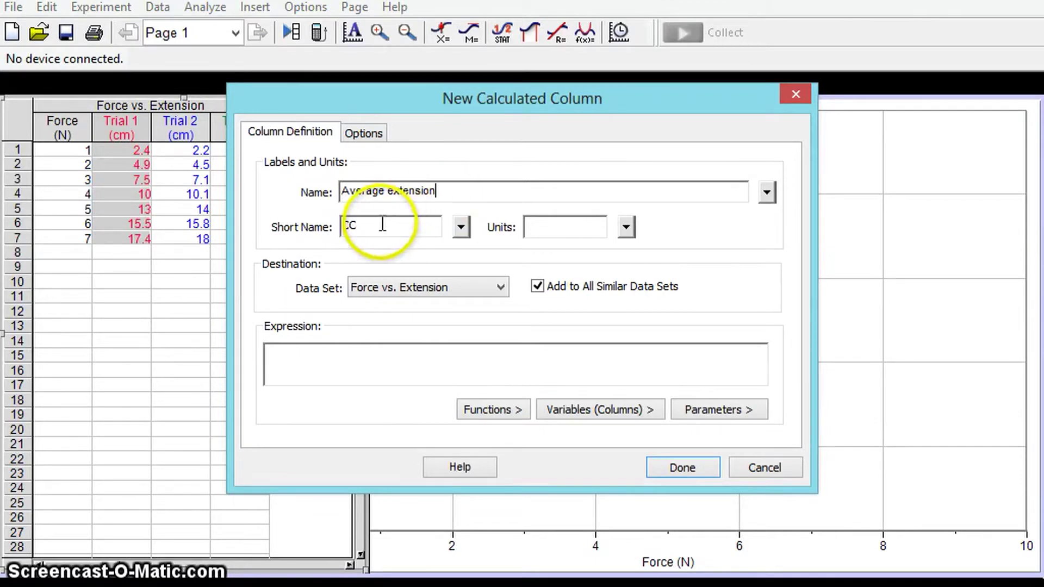
{"action": "left_click", "coordinate": [357, 229]}
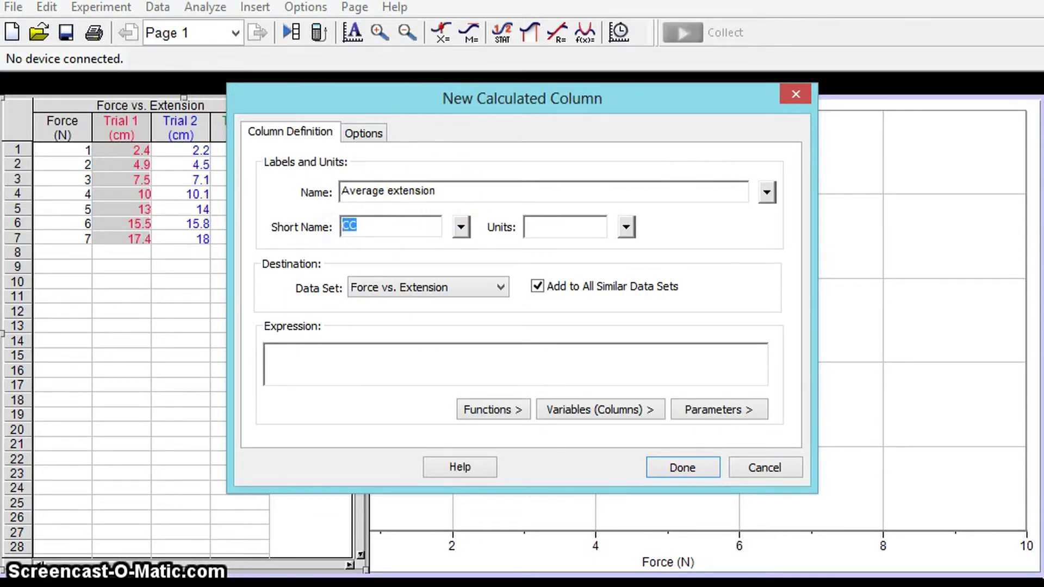
{"action": "type", "text": "x"}
{"action": "left_click", "coordinate": [547, 229]}
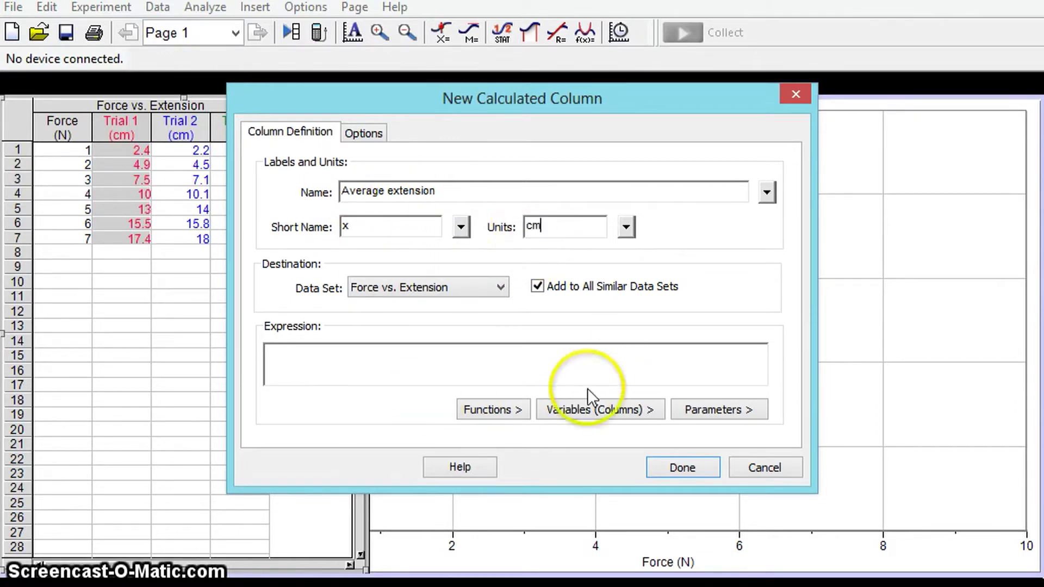
Define the column's expression as ("Trial 1"+"Trial 2"+"Trial 3")/3 and create the column.
{"action": "left_click", "coordinate": [459, 356]}
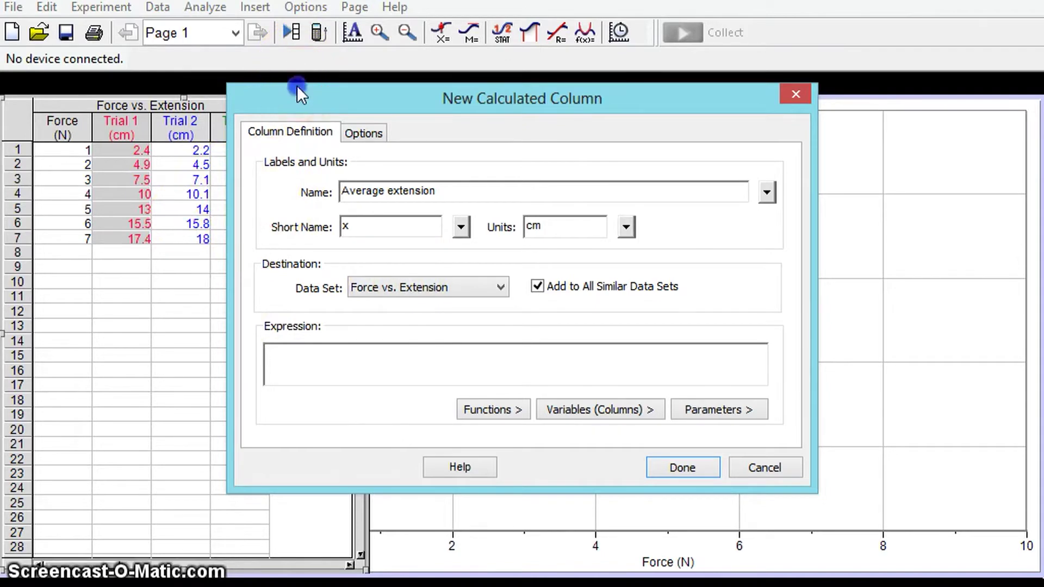
{"action": "left_click_drag", "start_coordinate": [299, 93], "coordinate": [418, 100]}
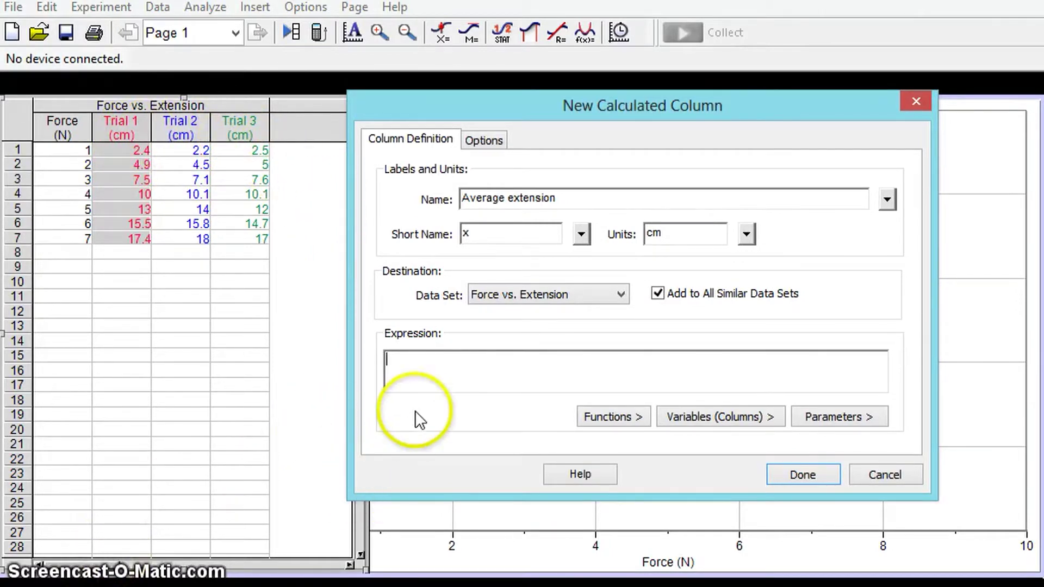
{"action": "type", "text": "("}
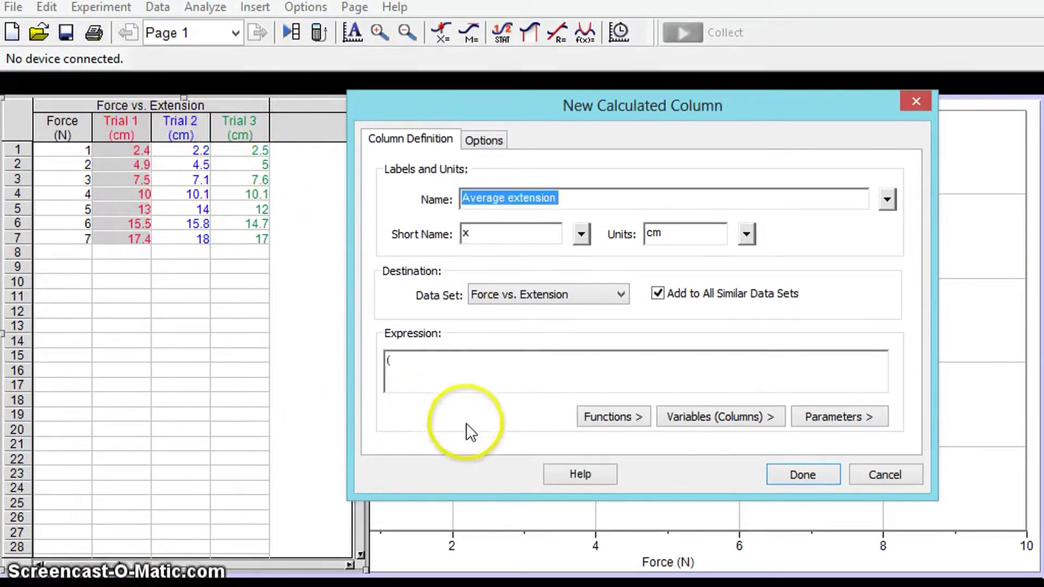
{"action": "left_click", "coordinate": [749, 420]}
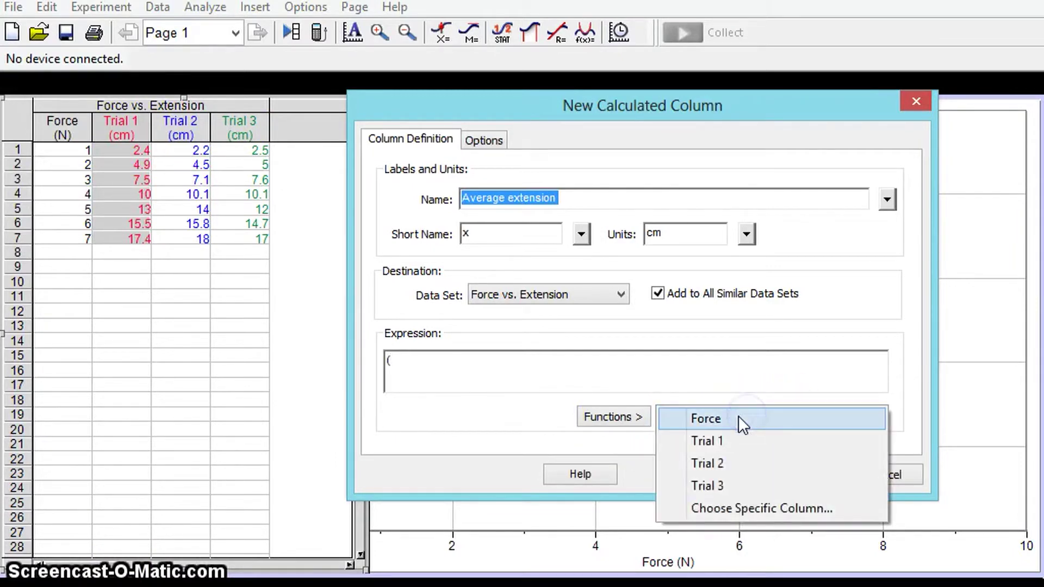
{"action": "left_click", "coordinate": [730, 438]}
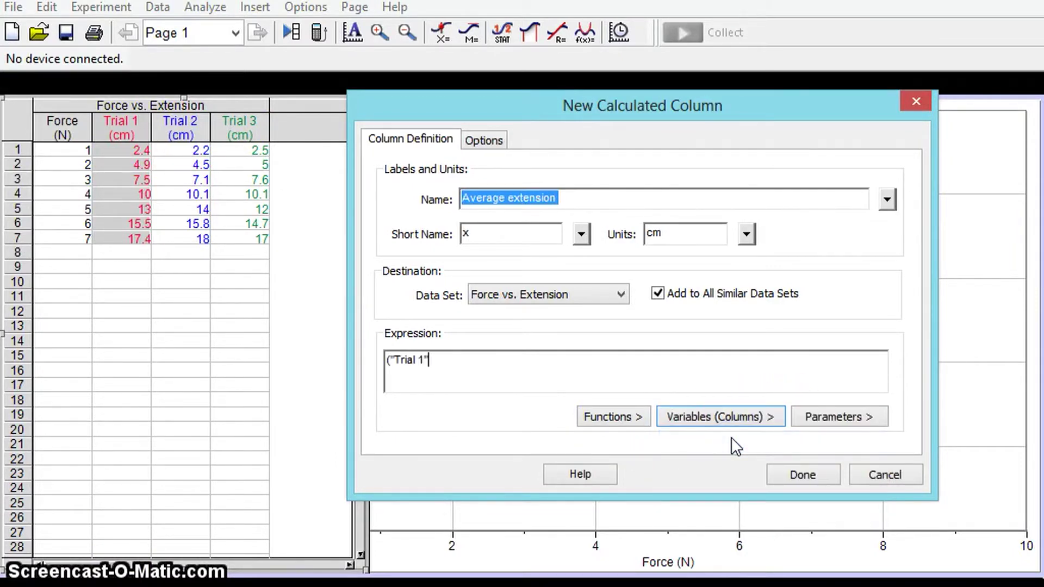
{"action": "type", "text": "+"}
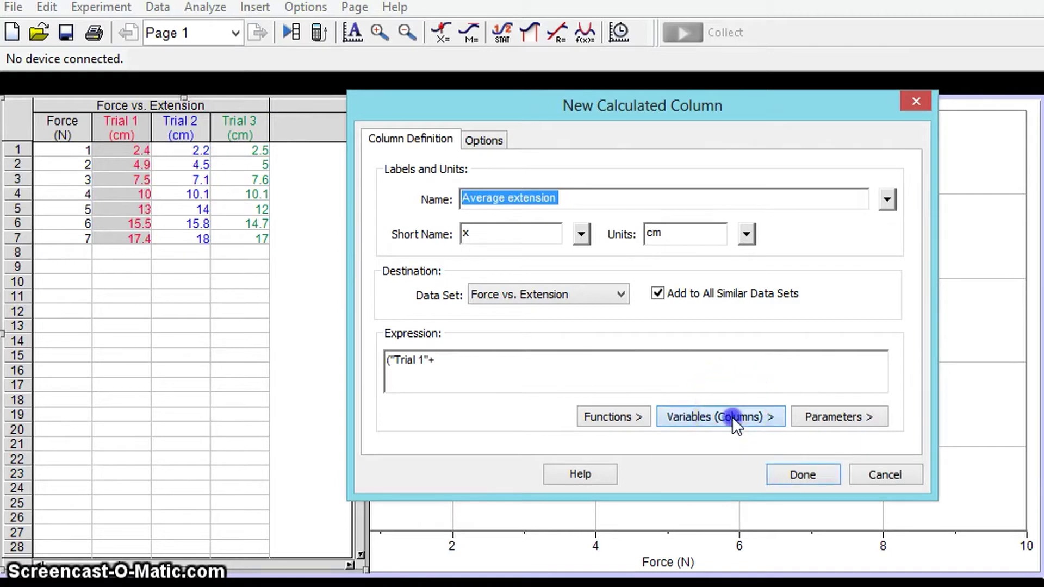
{"action": "left_click", "coordinate": [732, 417]}
{"action": "left_click", "coordinate": [726, 459]}
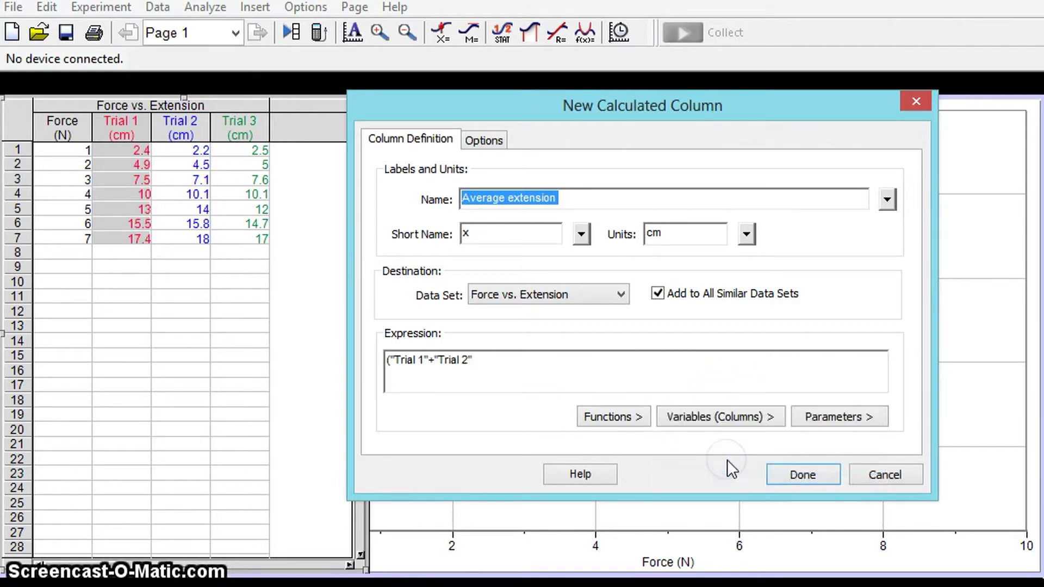
{"action": "left_click", "coordinate": [759, 416]}
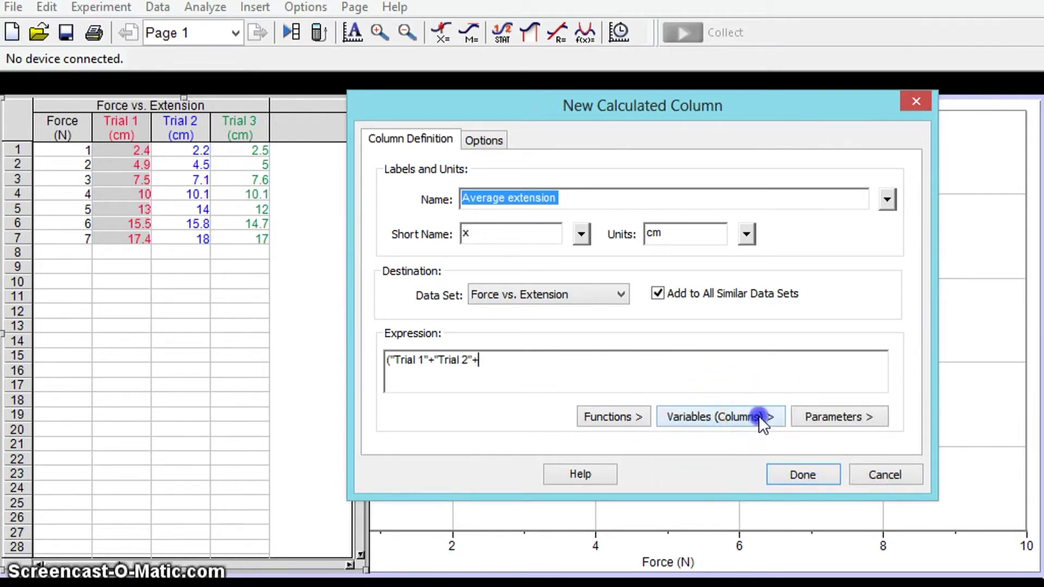
{"action": "left_click", "coordinate": [752, 484]}
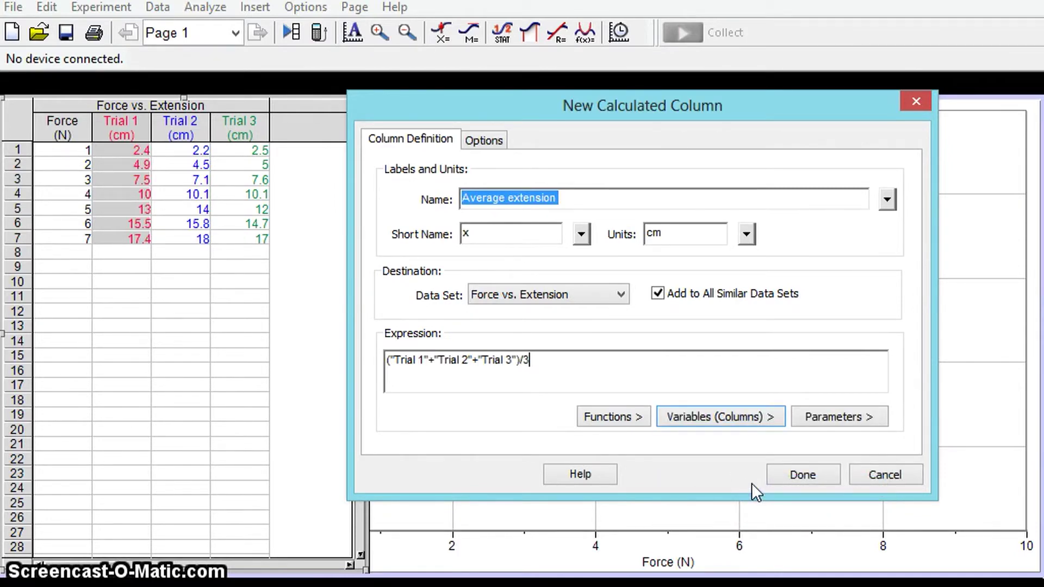
{"action": "type", "text": ")/3"}
{"action": "left_click", "coordinate": [794, 482]}
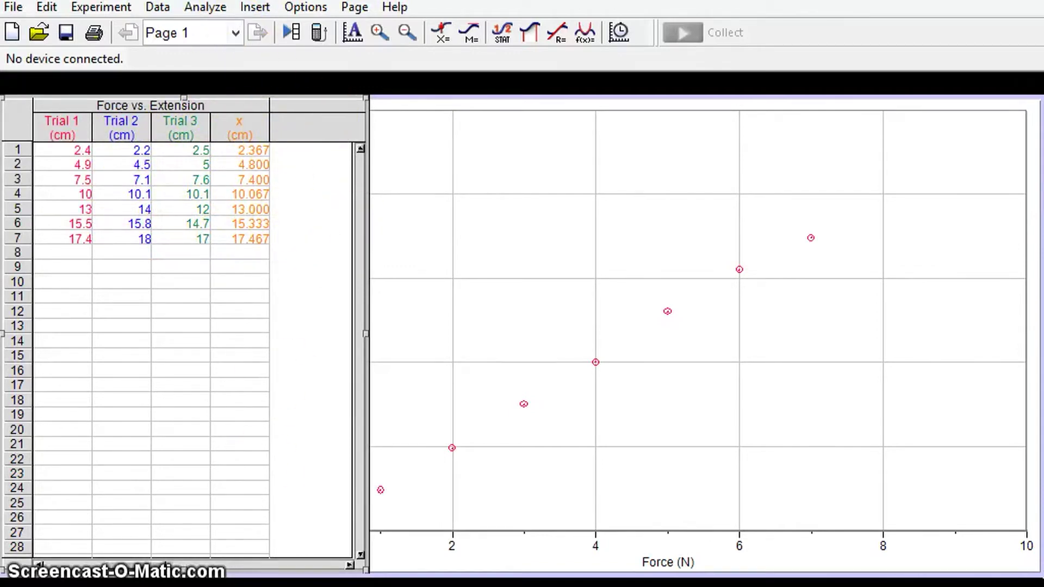
Add a new manual column named "Uncertainty in extension" with short name Δx and units cm.
{"action": "left_click", "coordinate": [255, 8]}
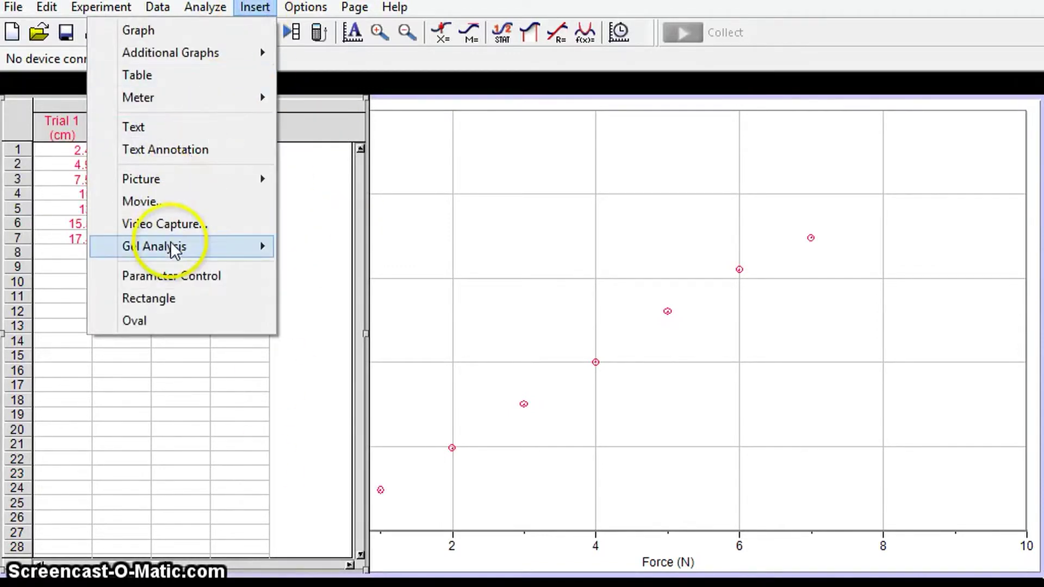
{"action": "mouse_move", "coordinate": [177, 16]}
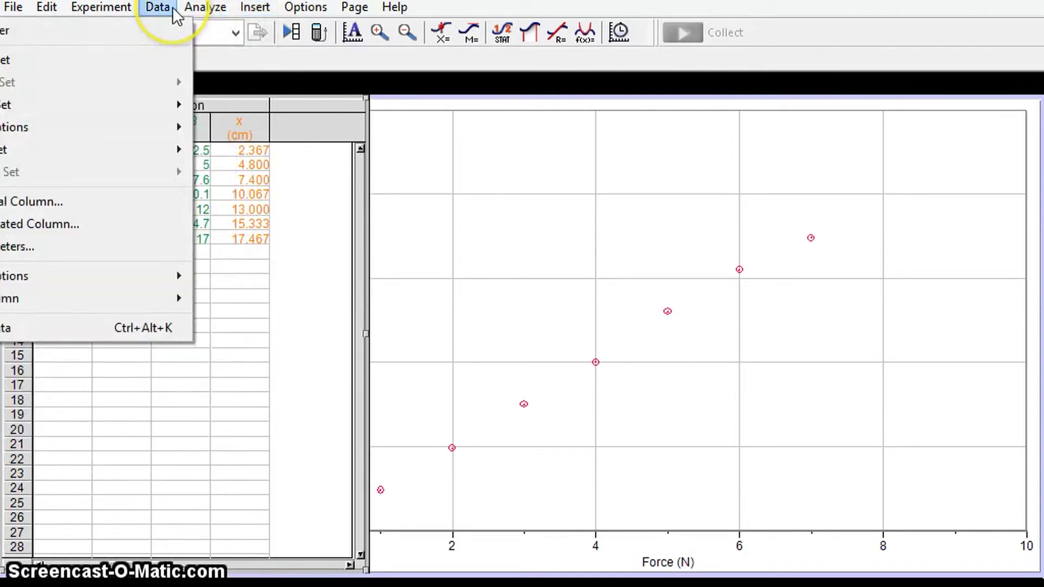
{"action": "left_click", "coordinate": [125, 202]}
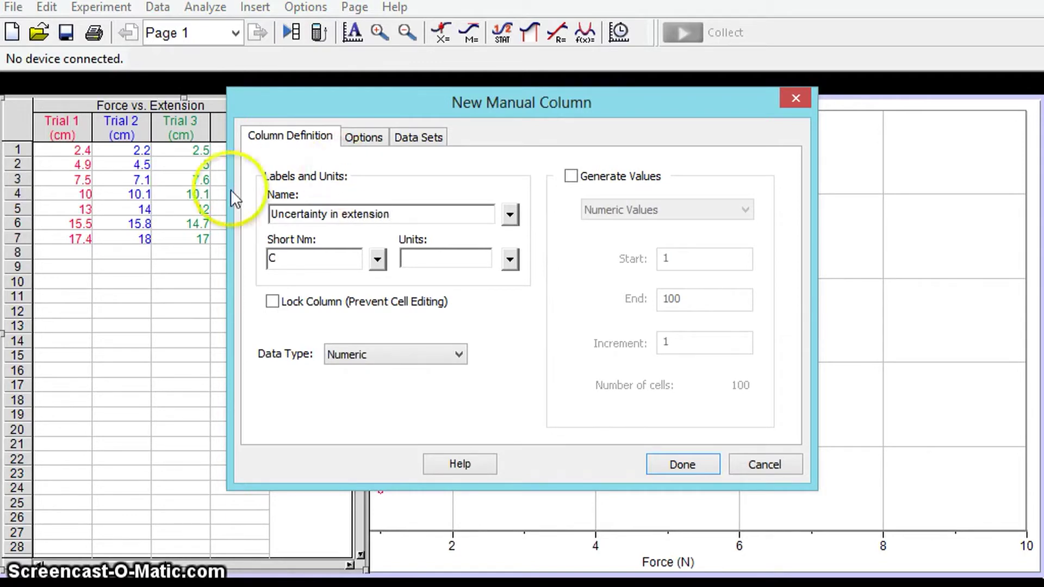
{"action": "left_click", "coordinate": [284, 259]}
{"action": "left_click", "coordinate": [283, 258]}
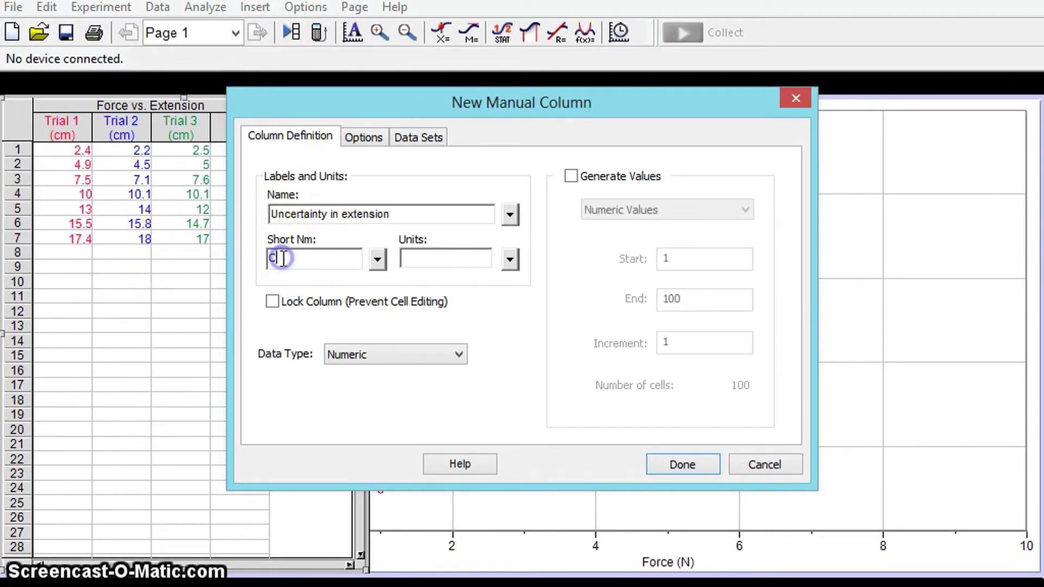
{"action": "left_click", "coordinate": [380, 260]}
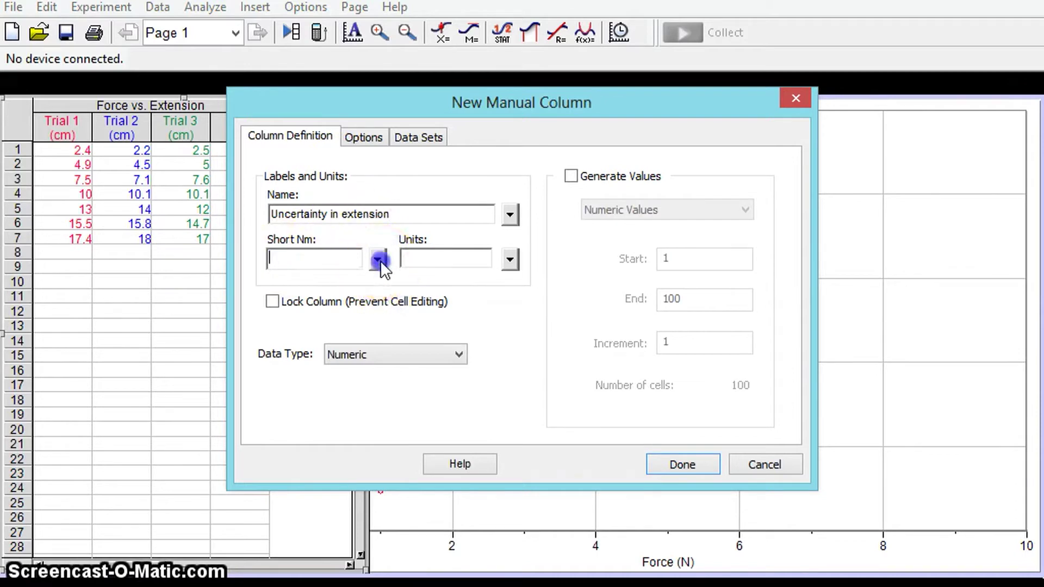
{"action": "mouse_move", "coordinate": [435, 306]}
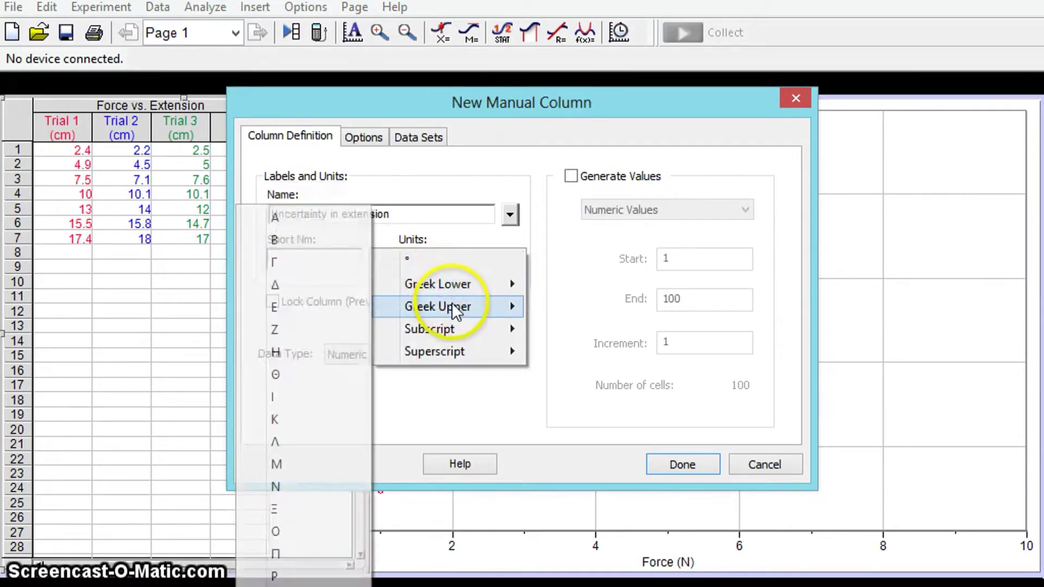
{"action": "left_click", "coordinate": [298, 287]}
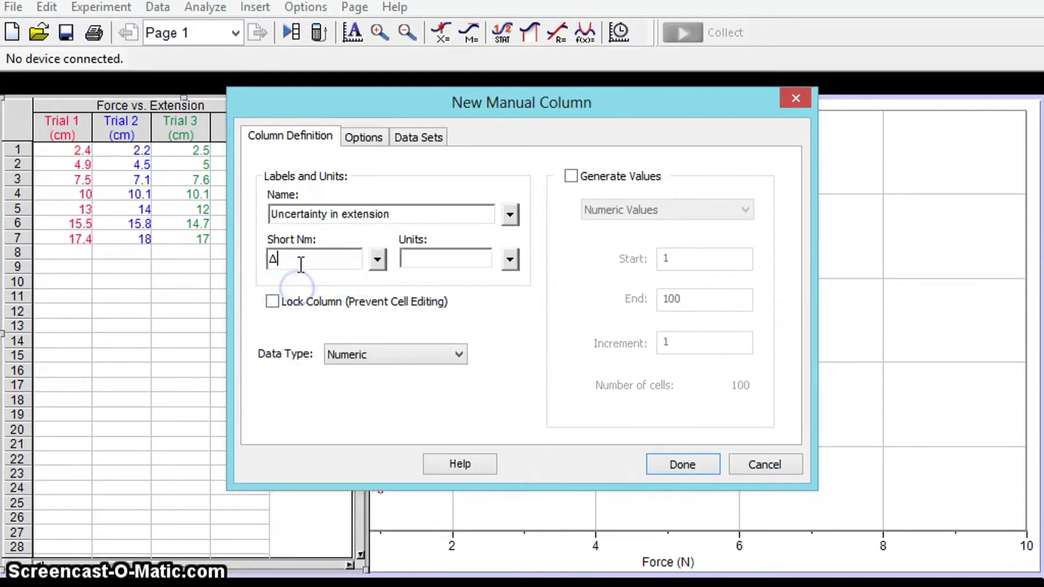
{"action": "type", "text": "x"}
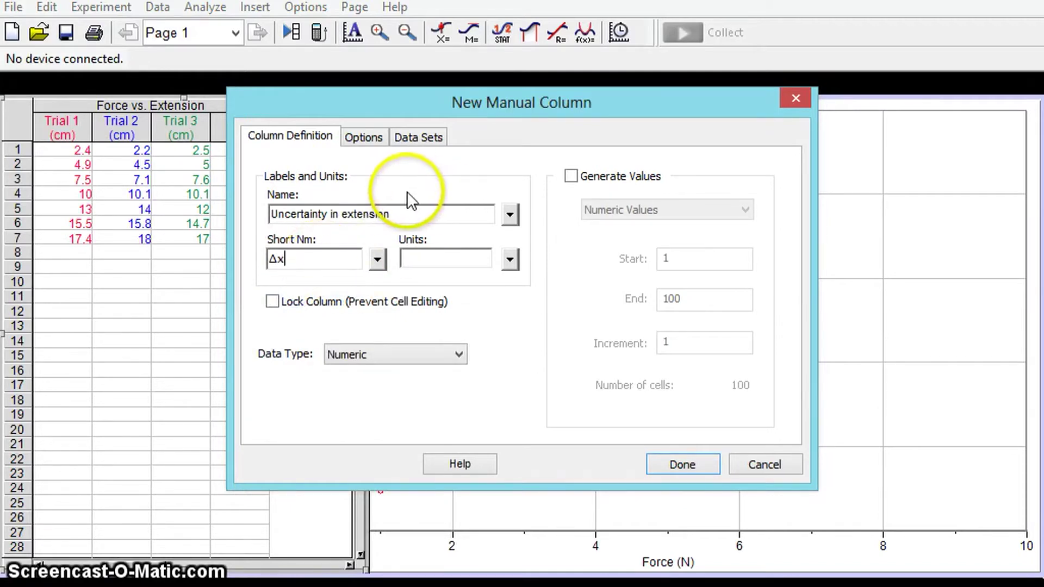
{"action": "left_click", "coordinate": [416, 255]}
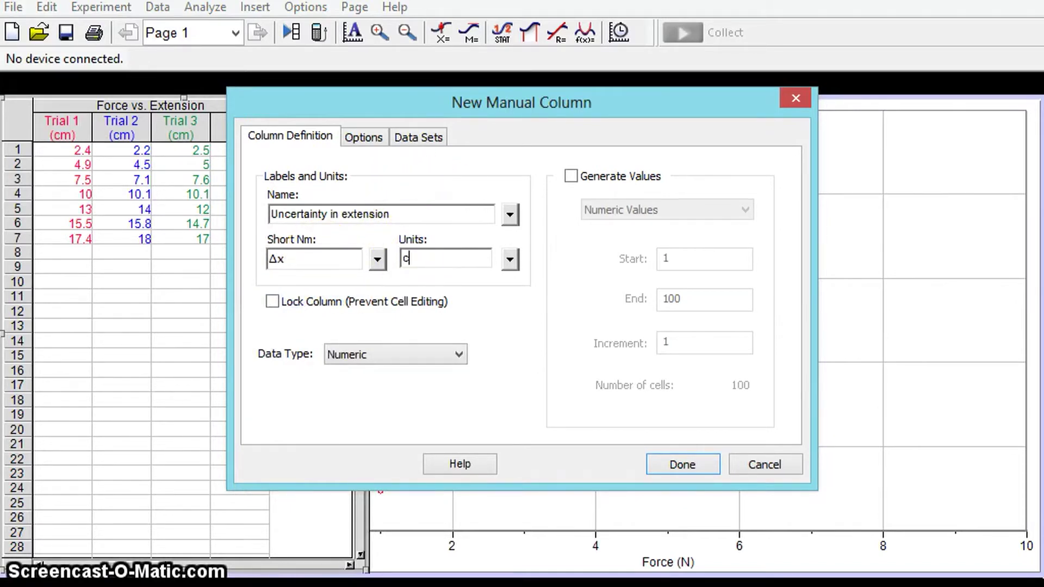
{"action": "left_click", "coordinate": [699, 464]}
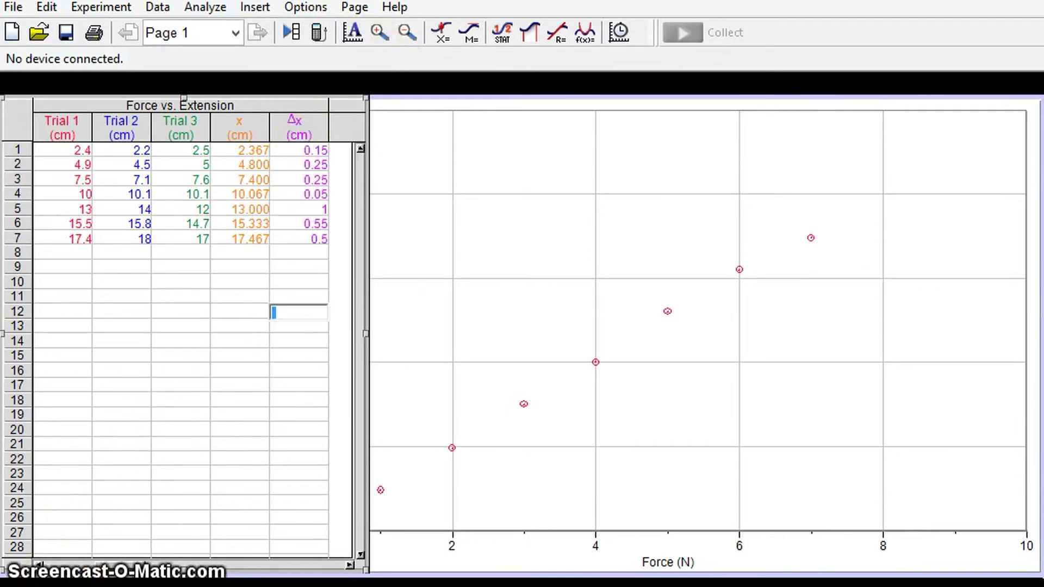
Select the graph to bring it in front of the data table, showing its vertical axis.
{"action": "left_click", "coordinate": [262, 323]}
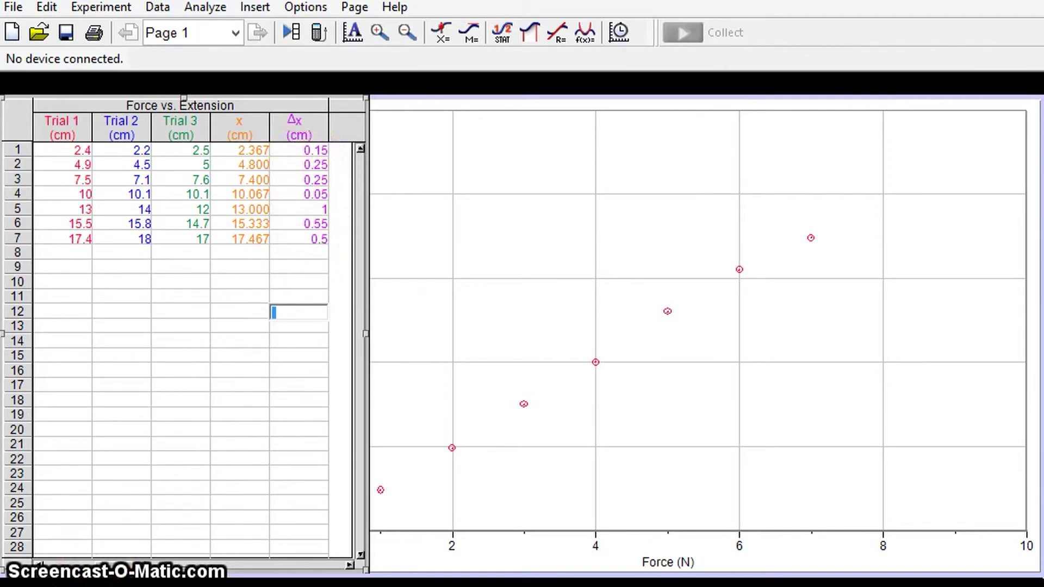
{"action": "left_click", "coordinate": [179, 400]}
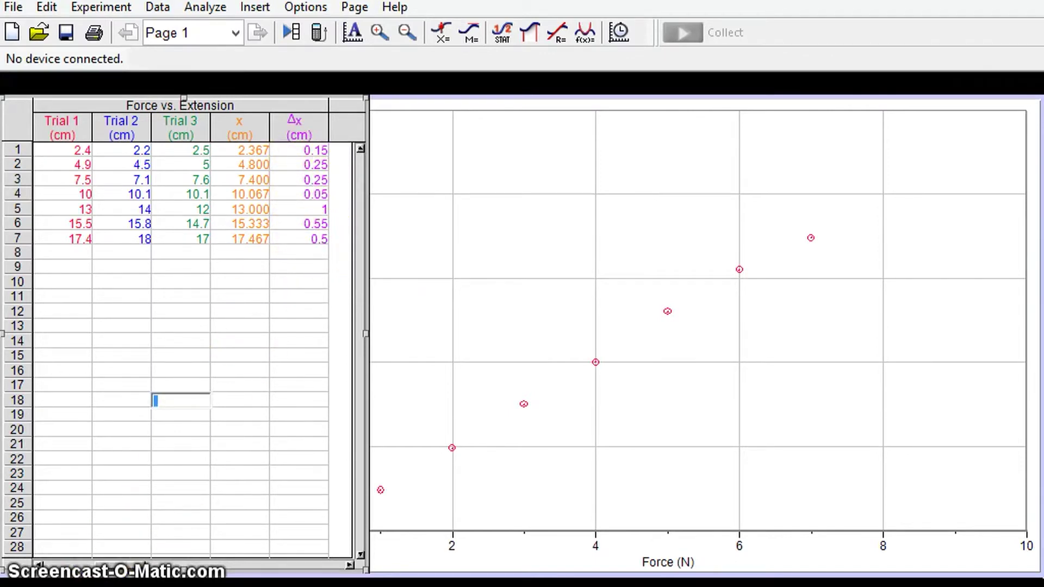
{"action": "left_click", "coordinate": [475, 319]}
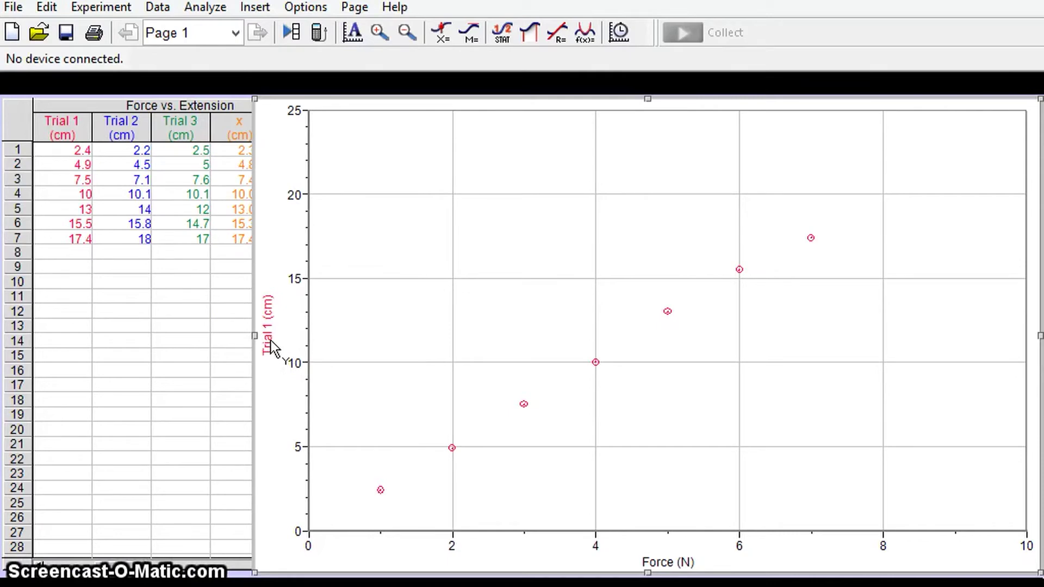
Plot Average extension on the graph's vertical axis in place of Trial 1.
{"action": "left_click", "coordinate": [251, 261]}
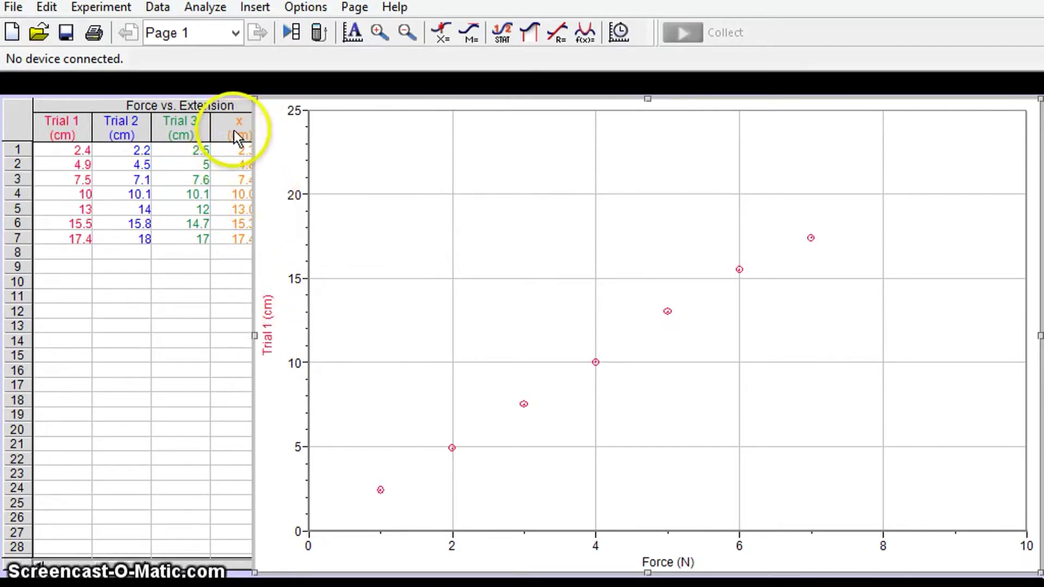
{"action": "left_click", "coordinate": [273, 337]}
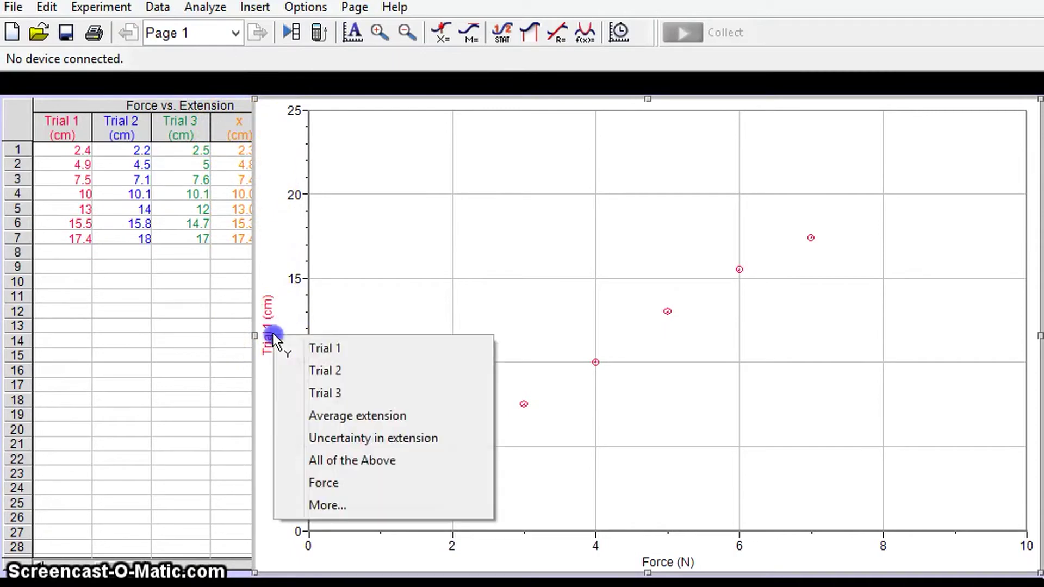
{"action": "left_click", "coordinate": [329, 415]}
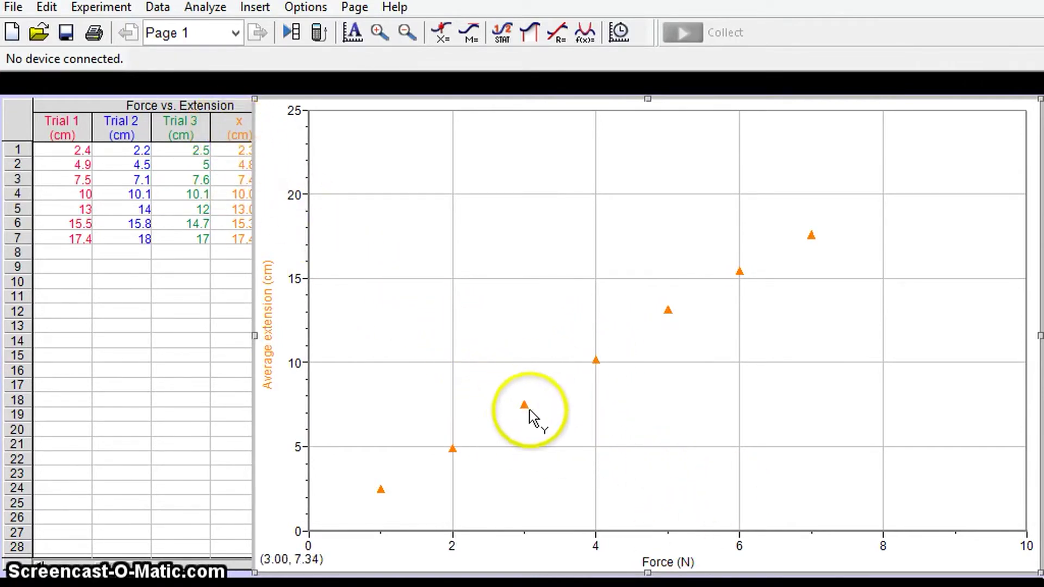
Turn on fixed-value error bars for the Average extension column, taking the errors from the Uncertainty in extension column.
{"action": "left_click", "coordinate": [226, 129]}
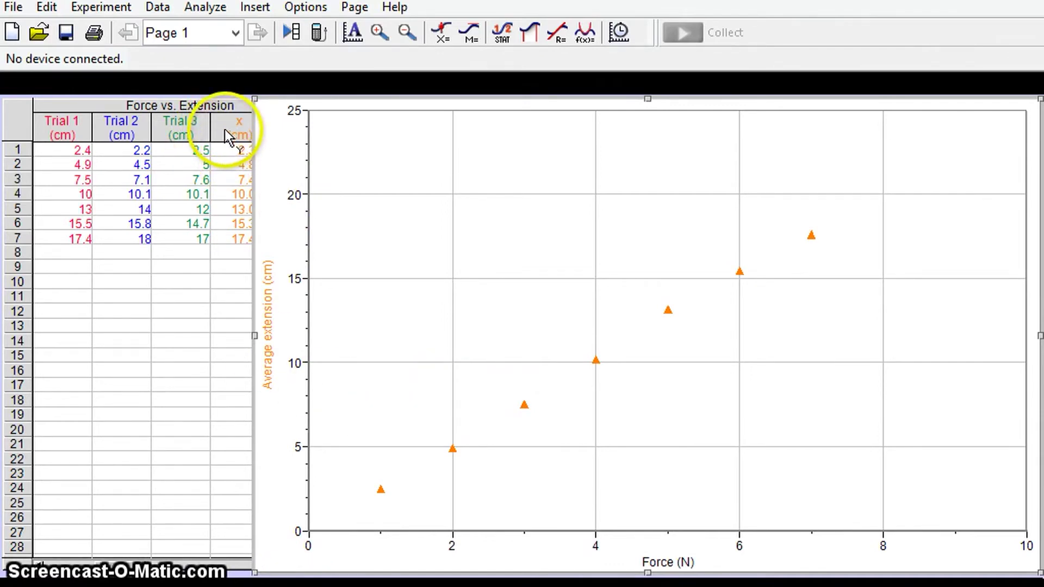
{"action": "double_click", "coordinate": [225, 131]}
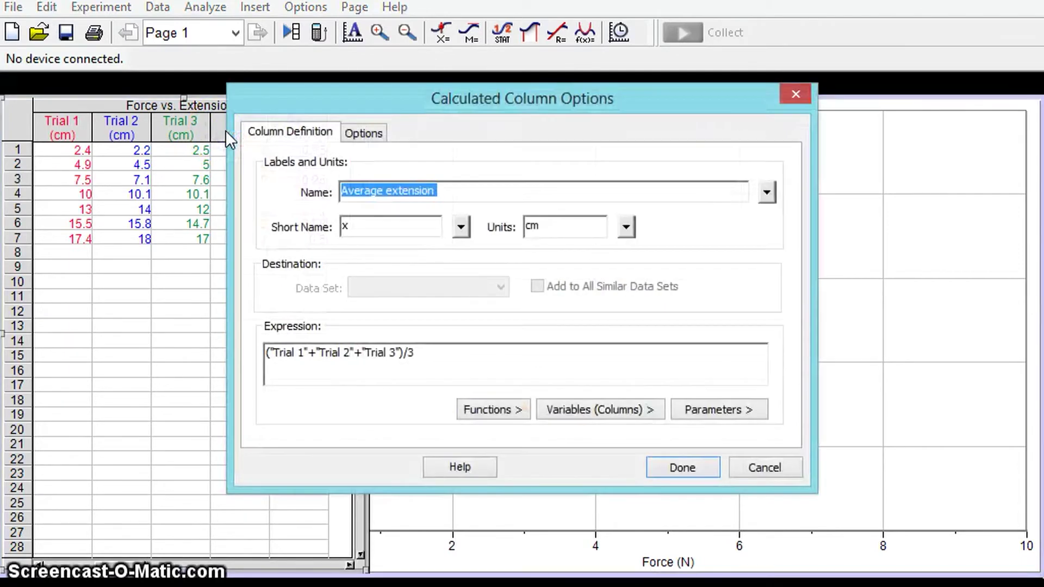
{"action": "left_click", "coordinate": [378, 132]}
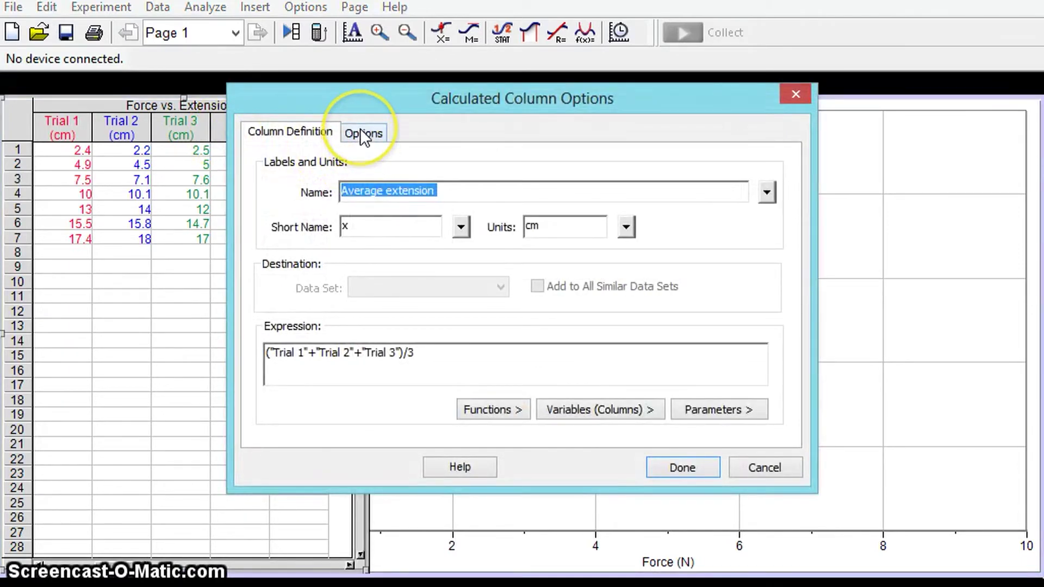
{"action": "left_click", "coordinate": [361, 135]}
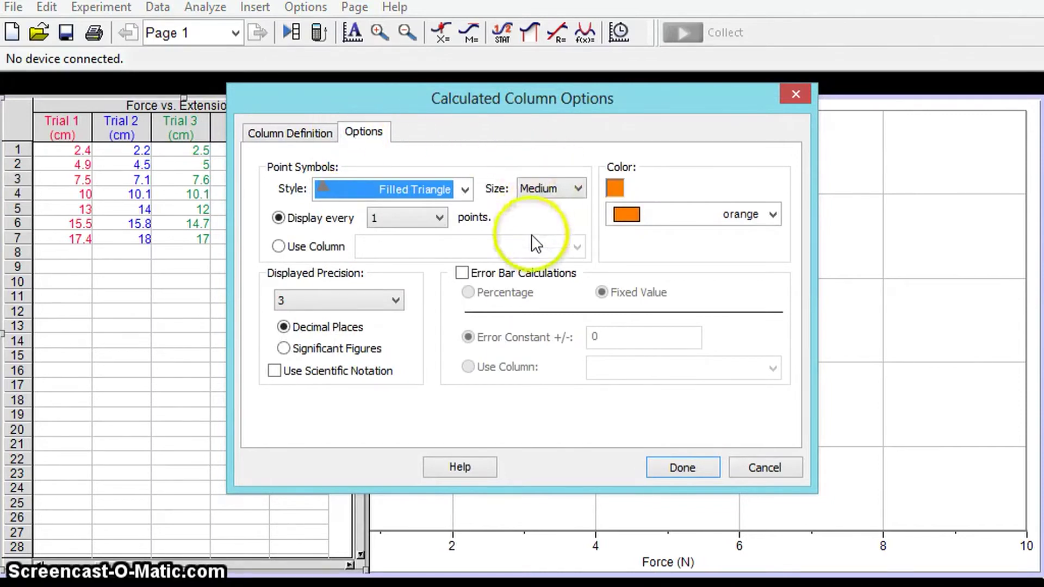
{"action": "left_click", "coordinate": [462, 274]}
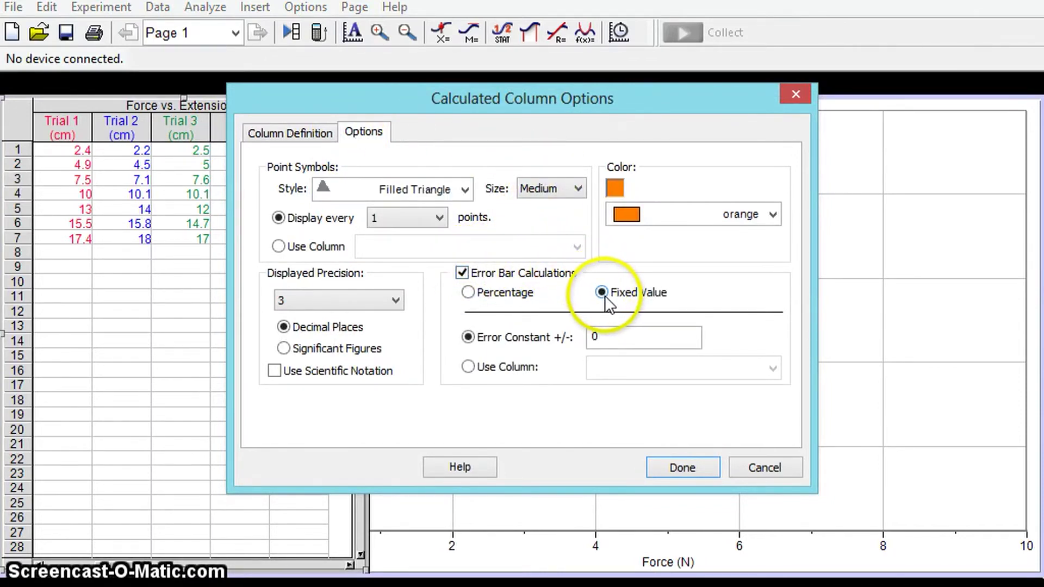
{"action": "left_click", "coordinate": [468, 368]}
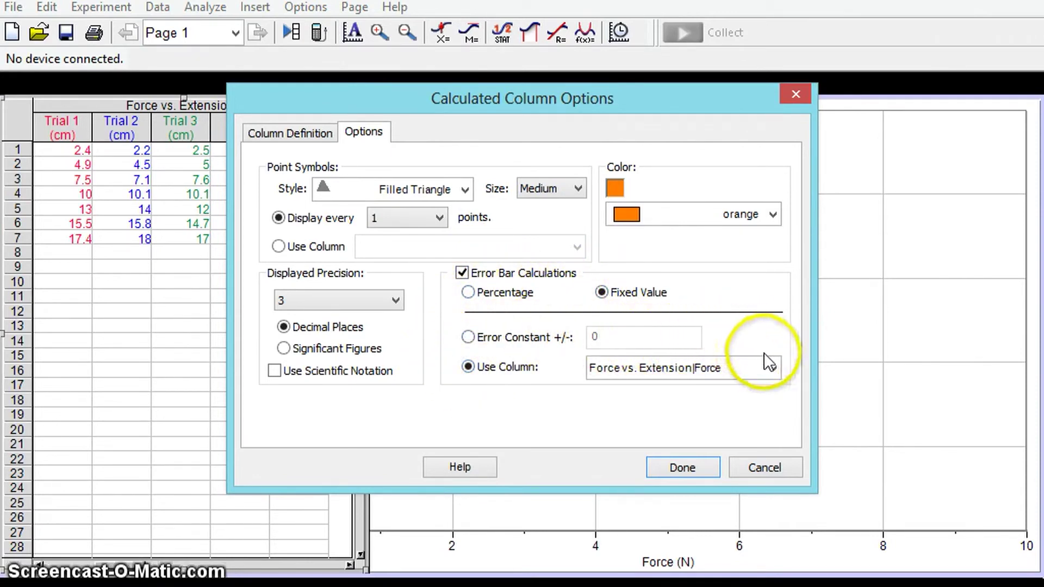
{"action": "left_click", "coordinate": [772, 367]}
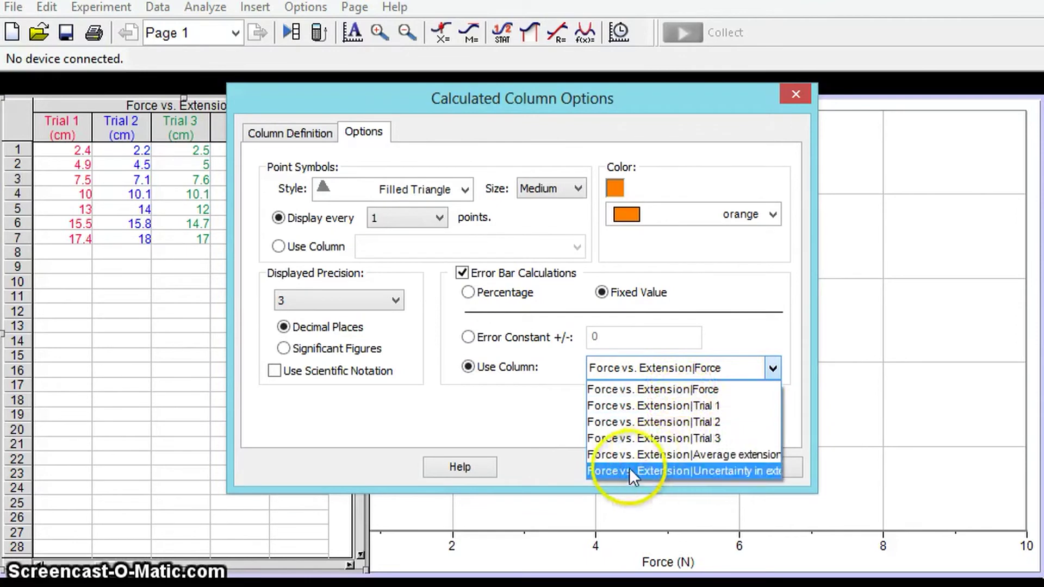
{"action": "left_click", "coordinate": [710, 471]}
{"action": "left_click", "coordinate": [697, 469]}
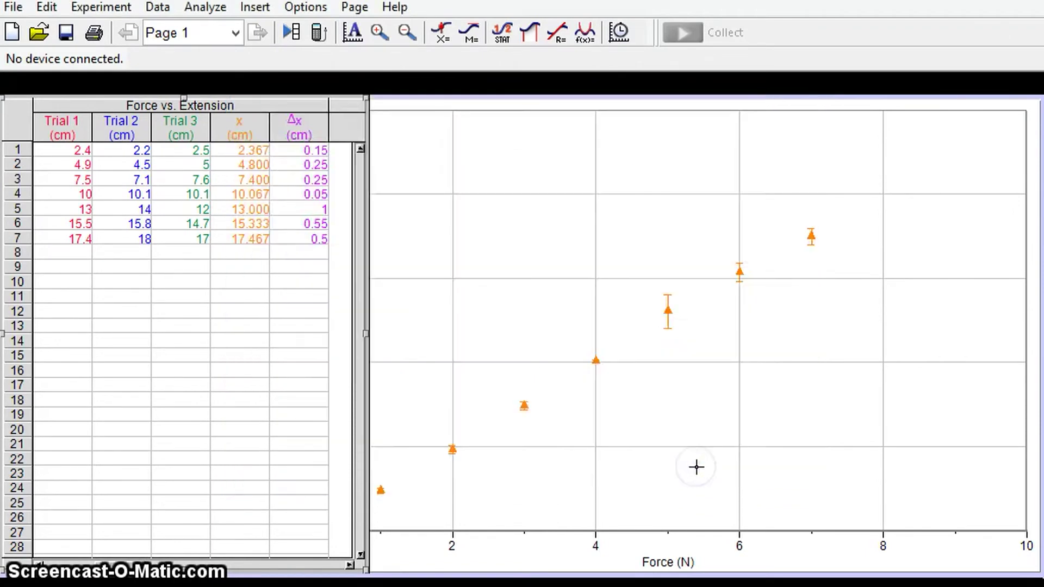
Narrow the graph from its table side until the x and Δx columns of the data table are uncovered.
{"action": "left_click", "coordinate": [550, 282]}
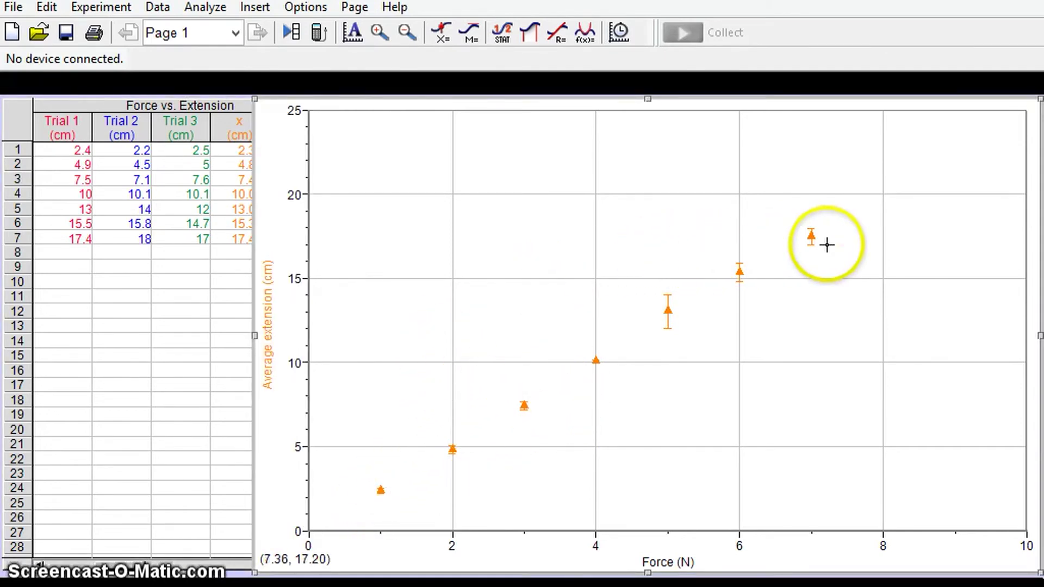
{"action": "left_click", "coordinate": [255, 337]}
{"action": "left_click_drag", "start_coordinate": [256, 336], "coordinate": [340, 339]}
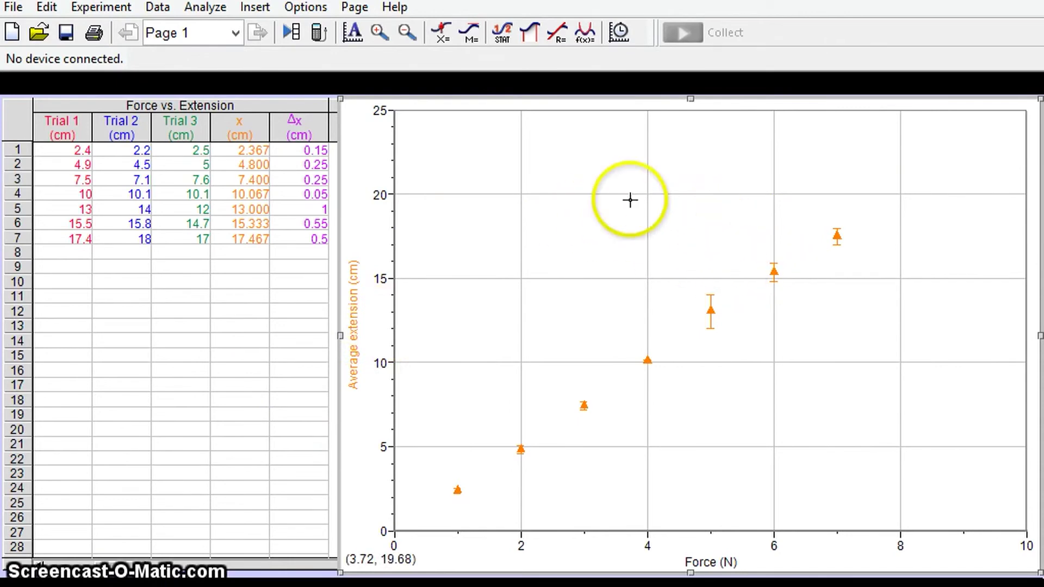
Add a linear fit to the average extension data and shift its results box slightly down on the graph.
{"action": "left_click", "coordinate": [556, 32]}
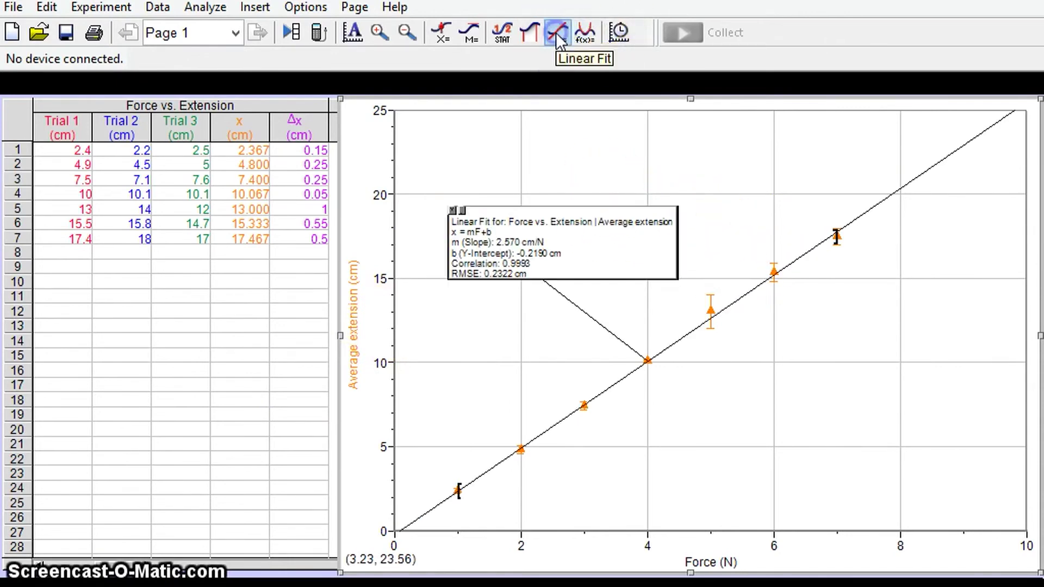
{"action": "left_click_drag", "start_coordinate": [555, 252], "coordinate": [541, 275]}
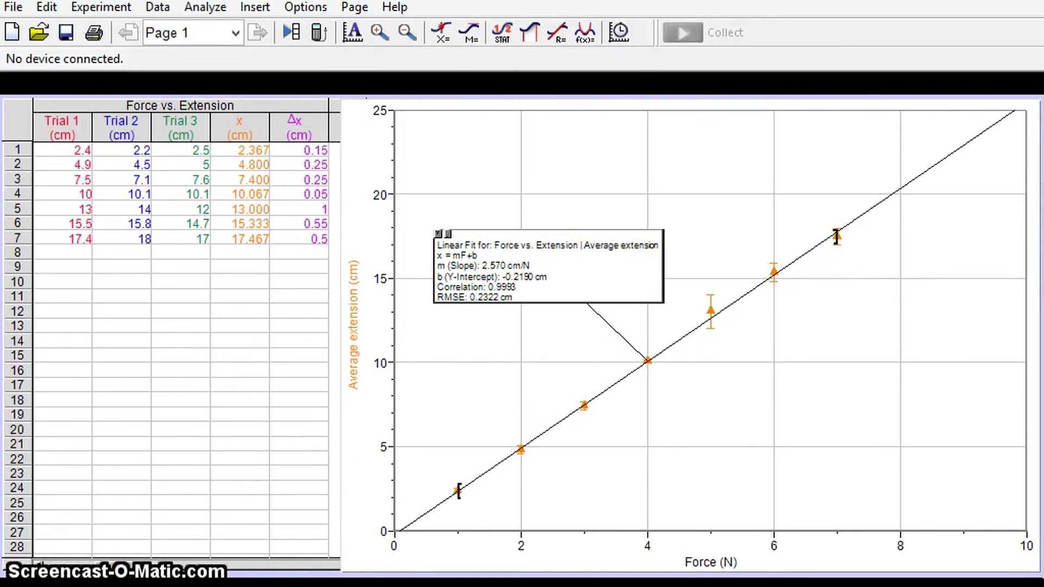
Start a curve fit of average extension against force with the linear equation mF+b and try the fit.
{"action": "left_click", "coordinate": [586, 35]}
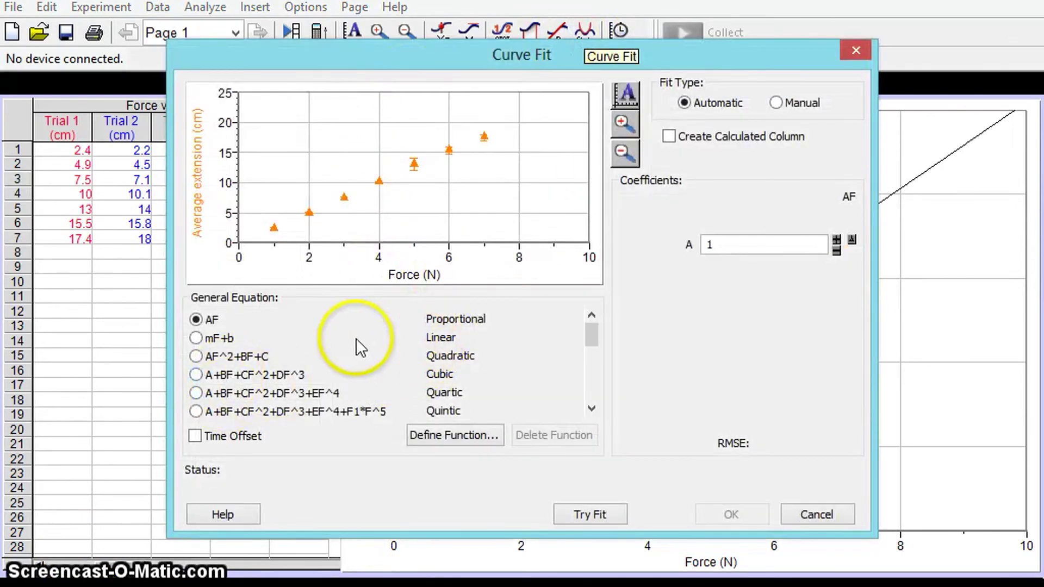
{"action": "left_click", "coordinate": [197, 338]}
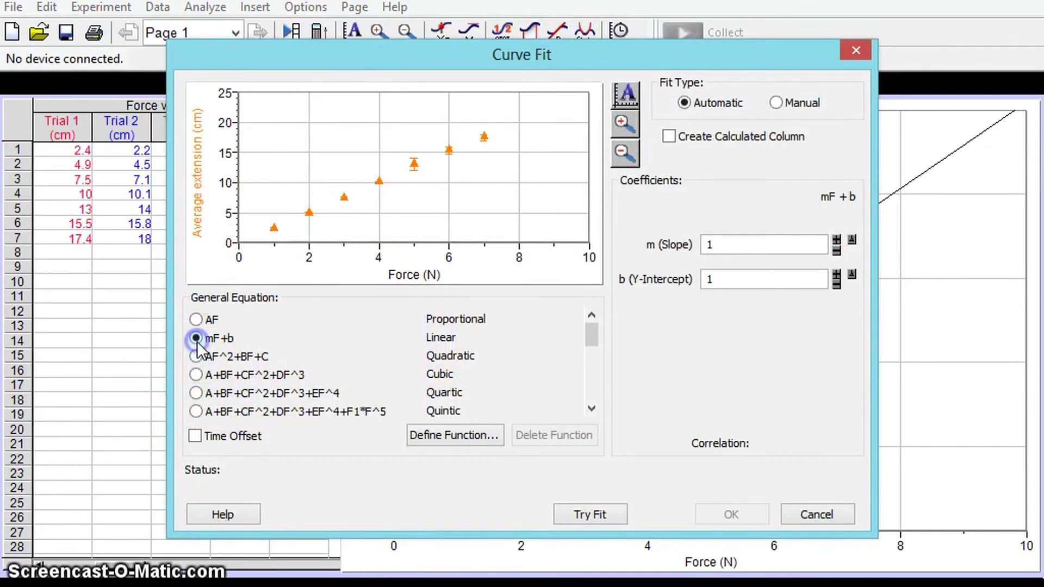
{"action": "left_click", "coordinate": [604, 514]}
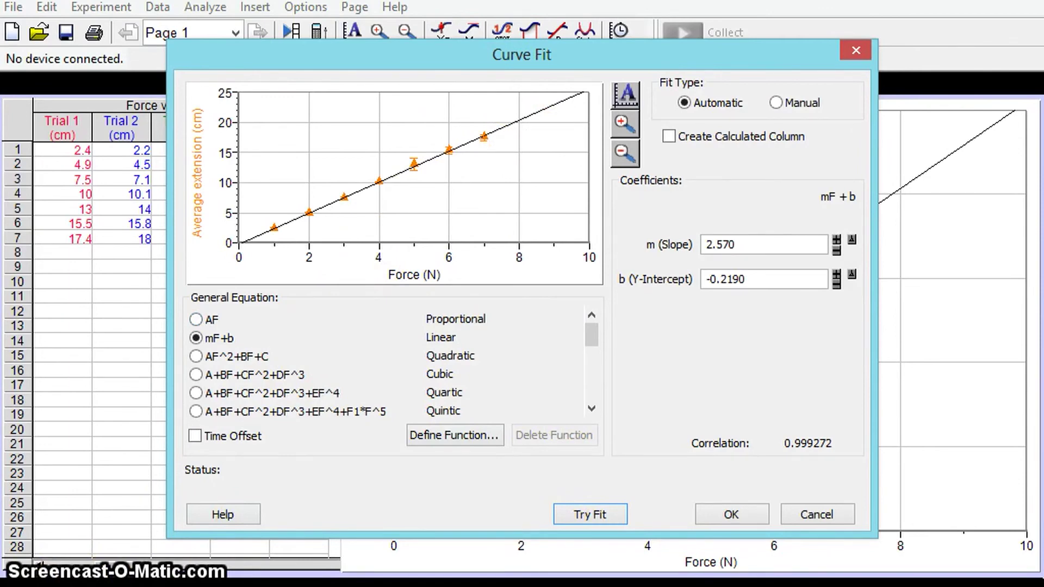
Adjust the fit manually to a slope of 2.77 and a y-intercept of -0.919, and add this steepest line to the graph.
{"action": "left_click", "coordinate": [837, 240]}
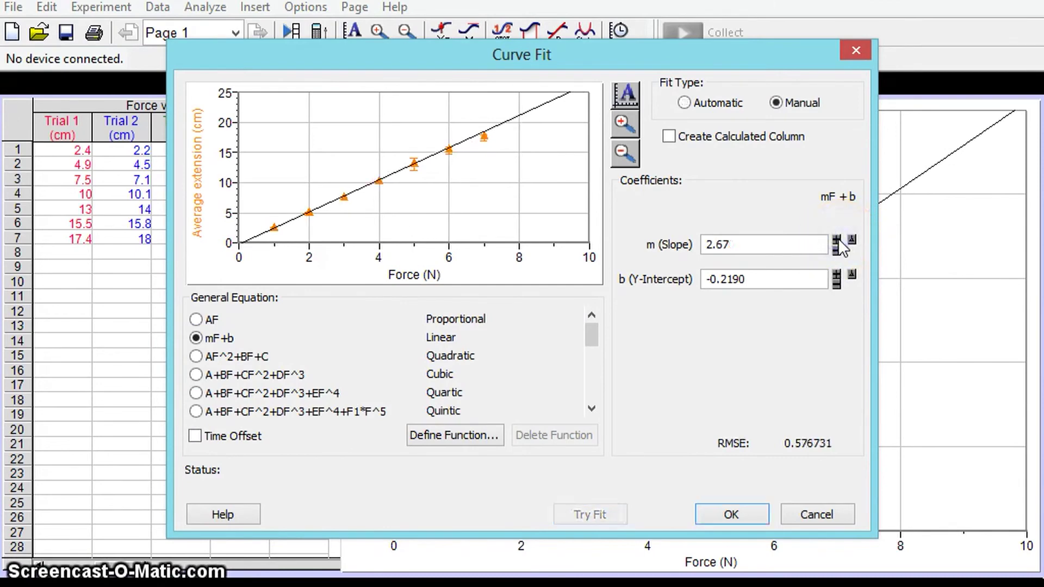
{"action": "left_click", "coordinate": [837, 283]}
{"action": "left_click", "coordinate": [838, 283]}
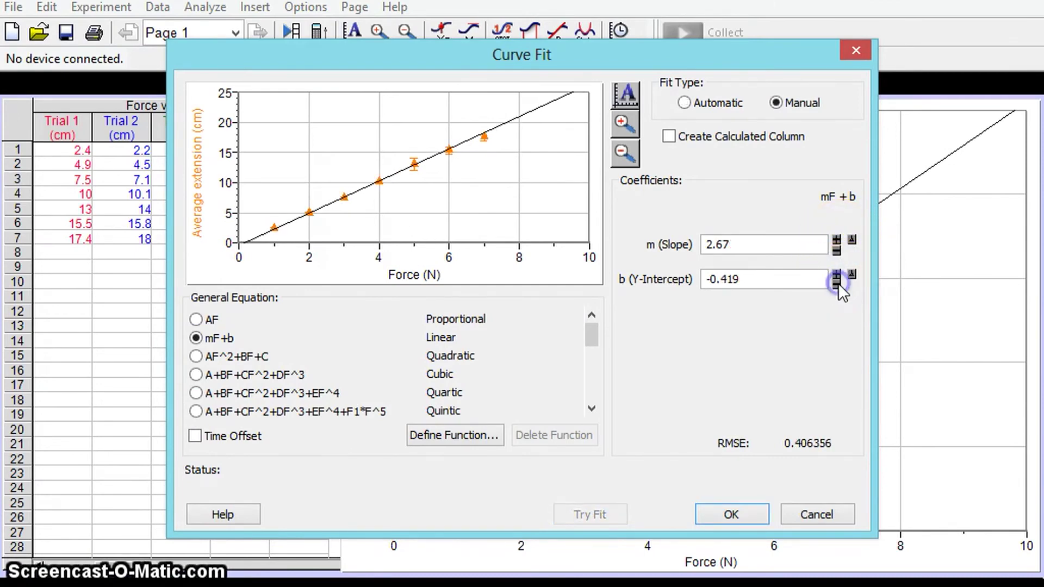
{"action": "left_click", "coordinate": [837, 282]}
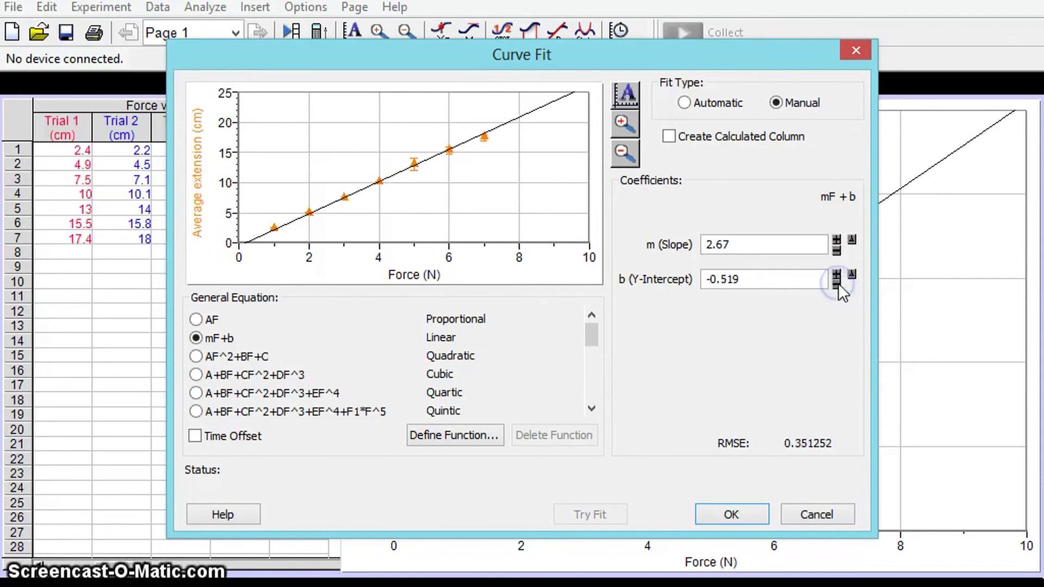
{"action": "left_click", "coordinate": [837, 240]}
{"action": "left_click", "coordinate": [837, 282]}
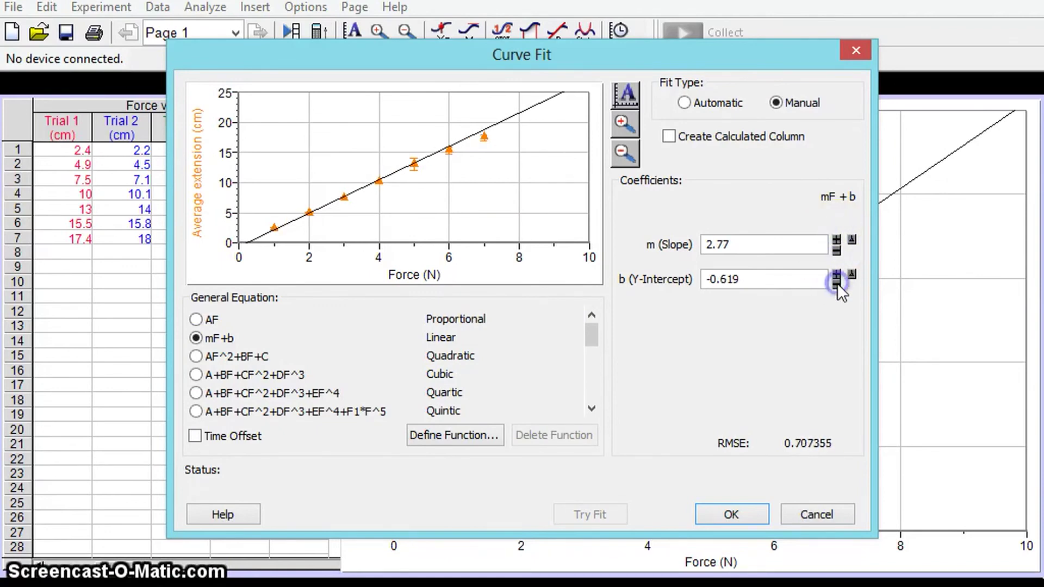
{"action": "left_click", "coordinate": [837, 283]}
{"action": "left_click", "coordinate": [837, 283]}
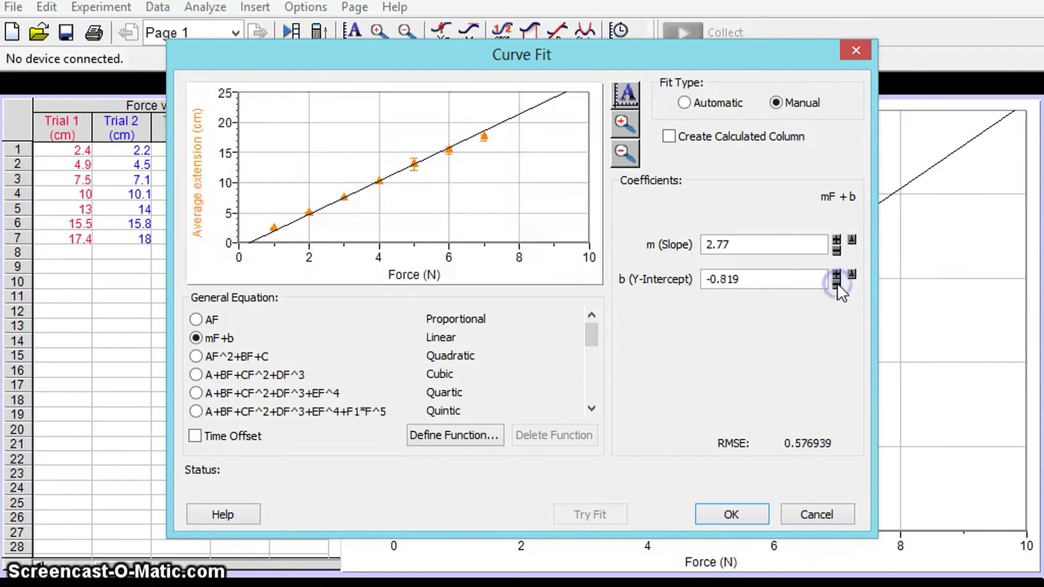
{"action": "left_click", "coordinate": [837, 283]}
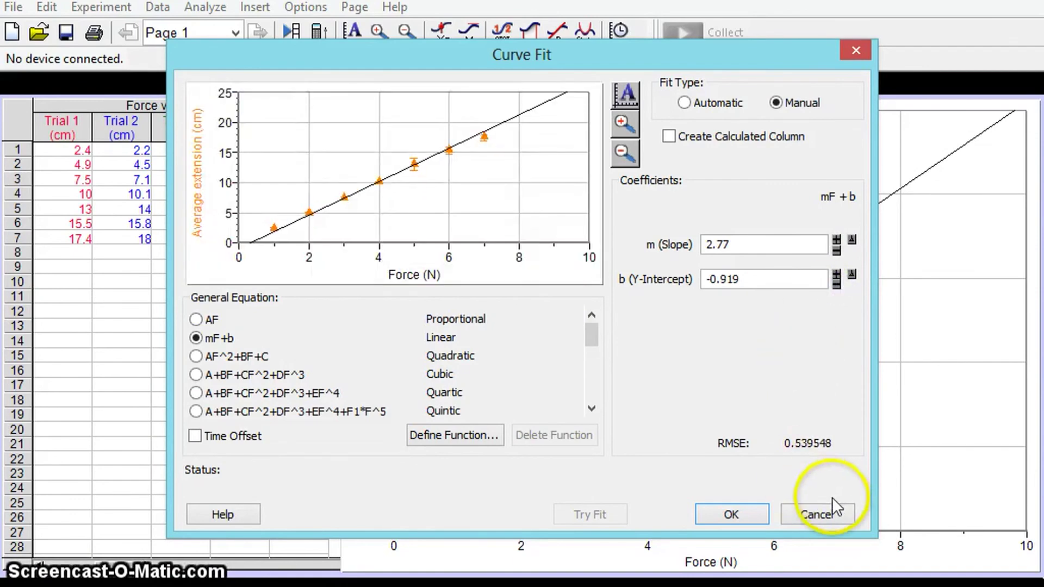
{"action": "left_click", "coordinate": [750, 514]}
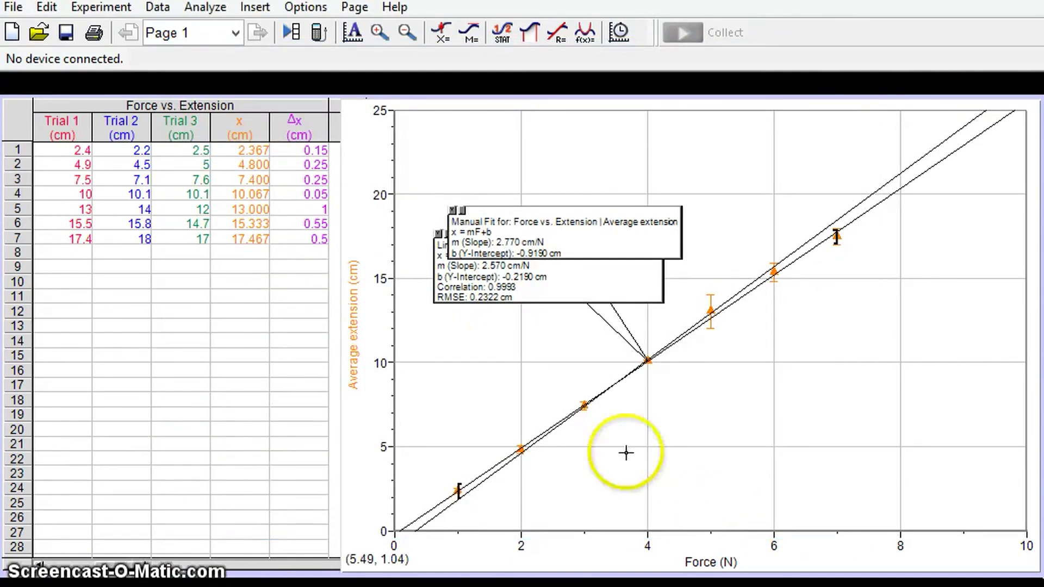
Start another mF+b curve fit, try it, and adjust it to slope 2.37 and y-intercept 0.081.
{"action": "left_click", "coordinate": [584, 32]}
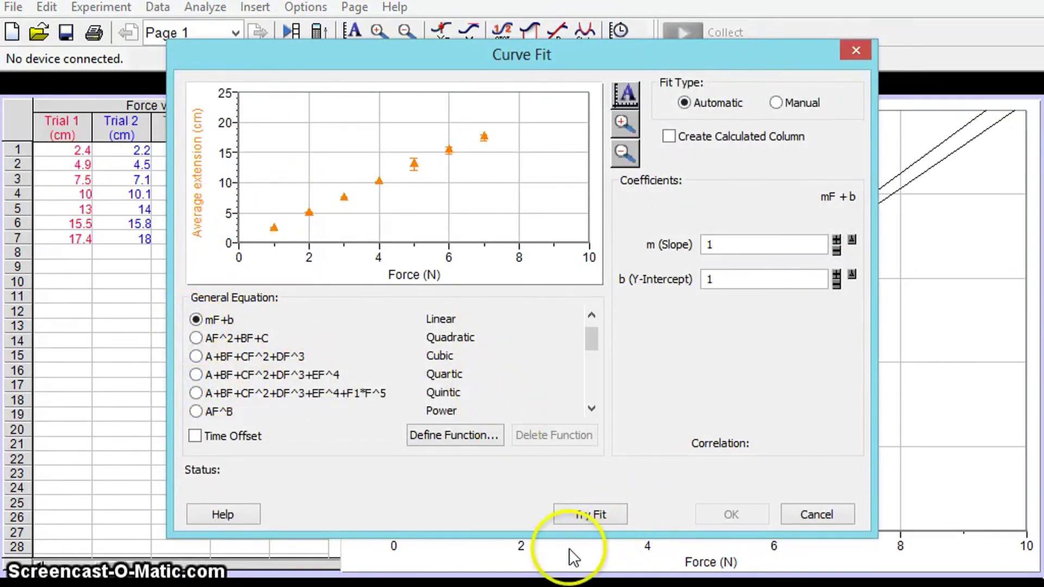
{"action": "left_click", "coordinate": [595, 516]}
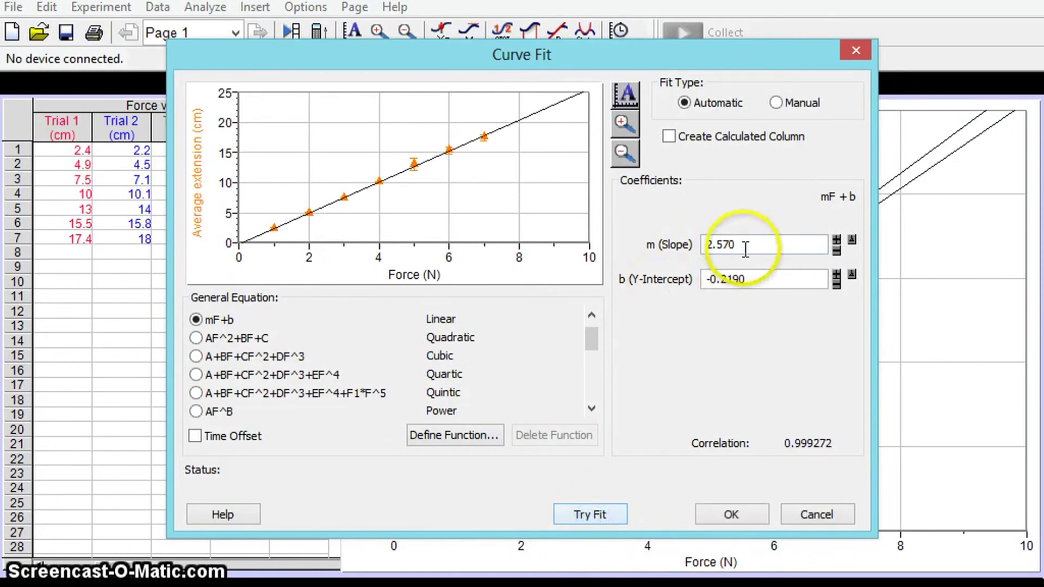
{"action": "left_click", "coordinate": [836, 274]}
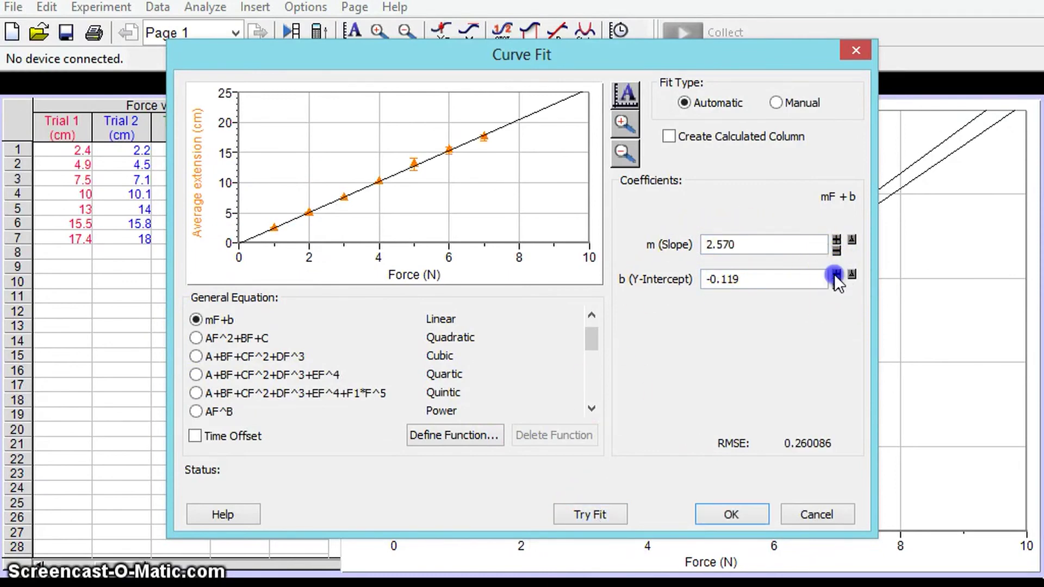
{"action": "left_click", "coordinate": [836, 274]}
{"action": "left_click", "coordinate": [836, 274]}
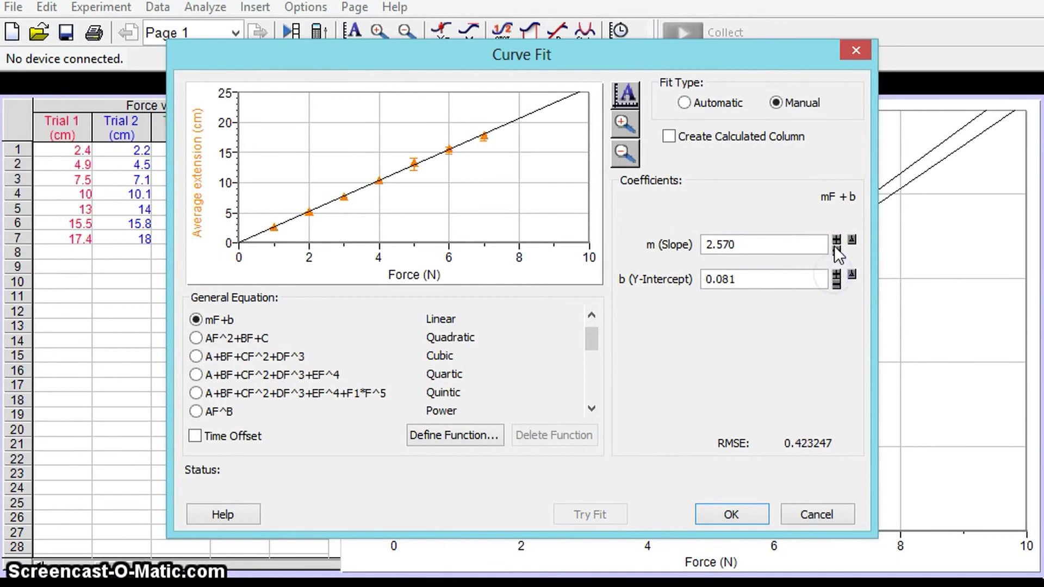
{"action": "left_click", "coordinate": [835, 249]}
{"action": "left_click", "coordinate": [836, 249]}
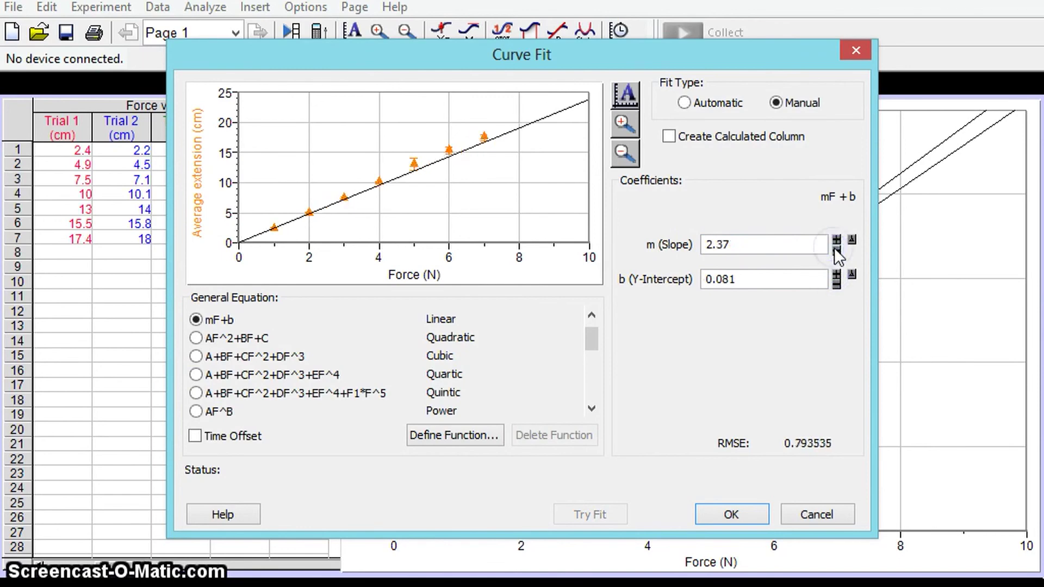
Refine the manual fit to slope 2.27 and y-intercept 0.781, and add this shallowest line to the graph.
{"action": "left_click", "coordinate": [836, 274]}
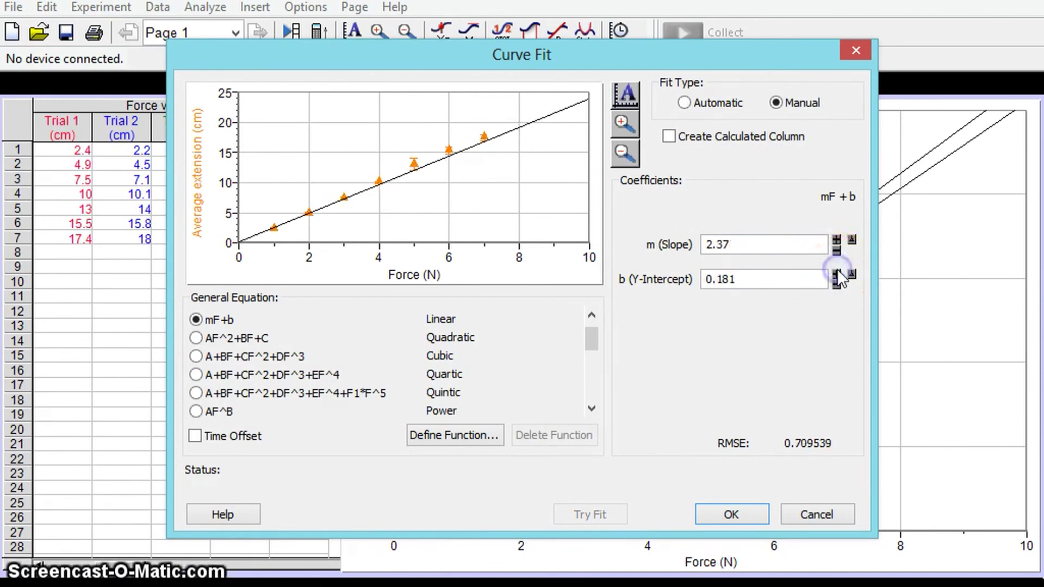
{"action": "left_click", "coordinate": [837, 275]}
{"action": "left_click", "coordinate": [837, 275]}
{"action": "left_click", "coordinate": [837, 275]}
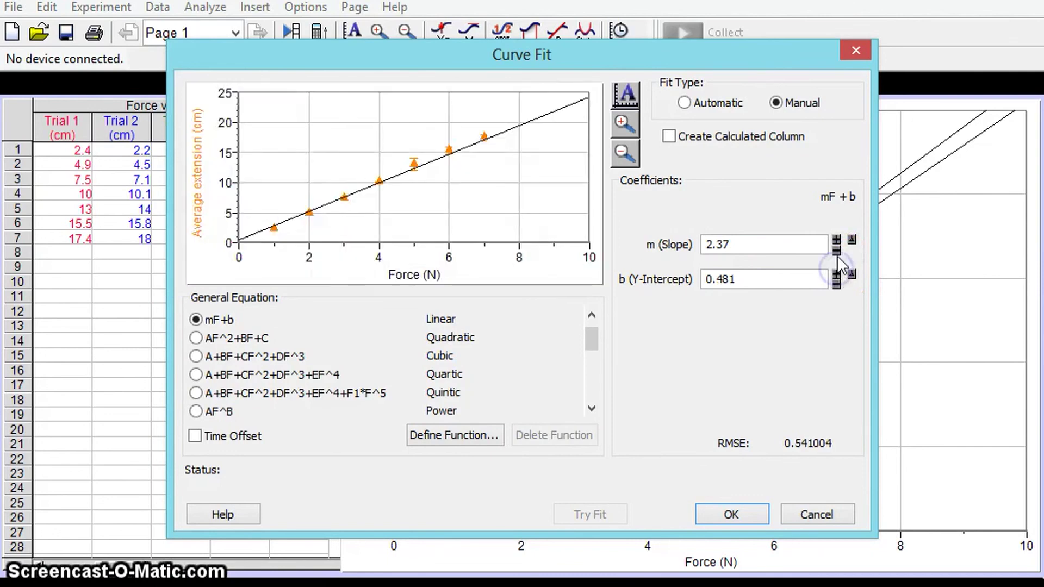
{"action": "left_click", "coordinate": [837, 249]}
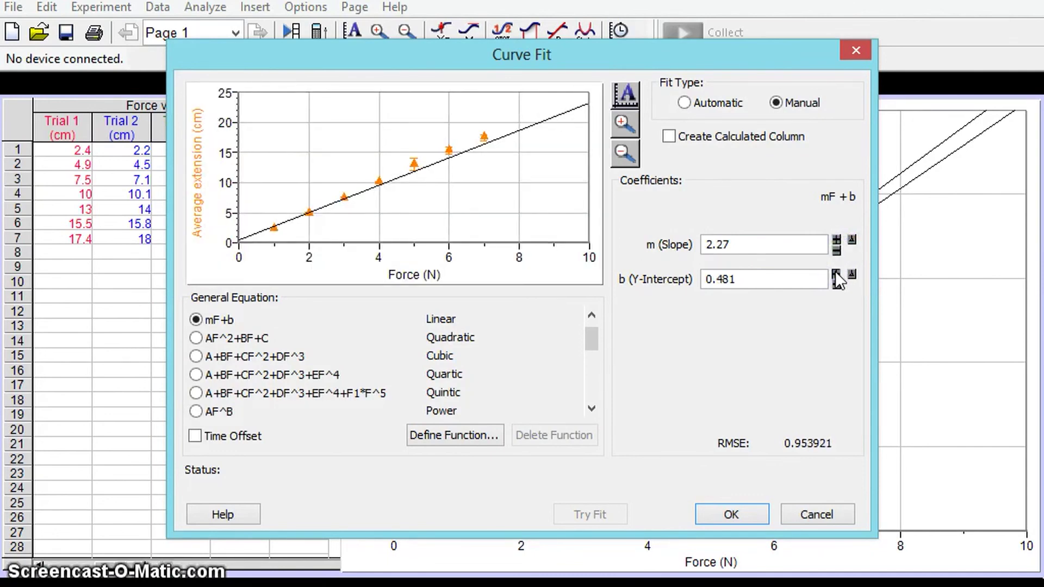
{"action": "left_click", "coordinate": [837, 275]}
{"action": "left_click", "coordinate": [837, 275]}
{"action": "left_click", "coordinate": [837, 275]}
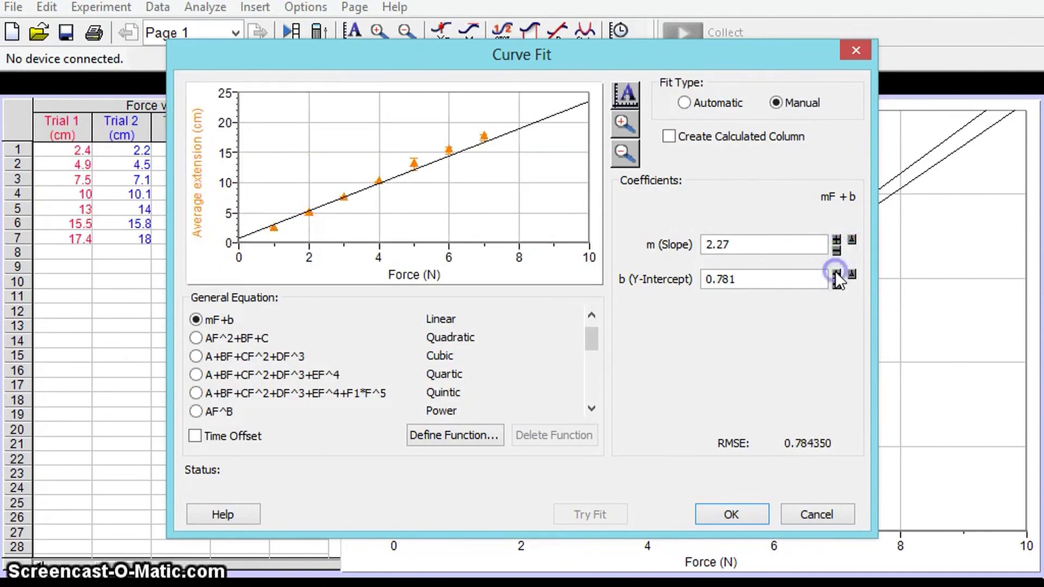
{"action": "left_click", "coordinate": [731, 515]}
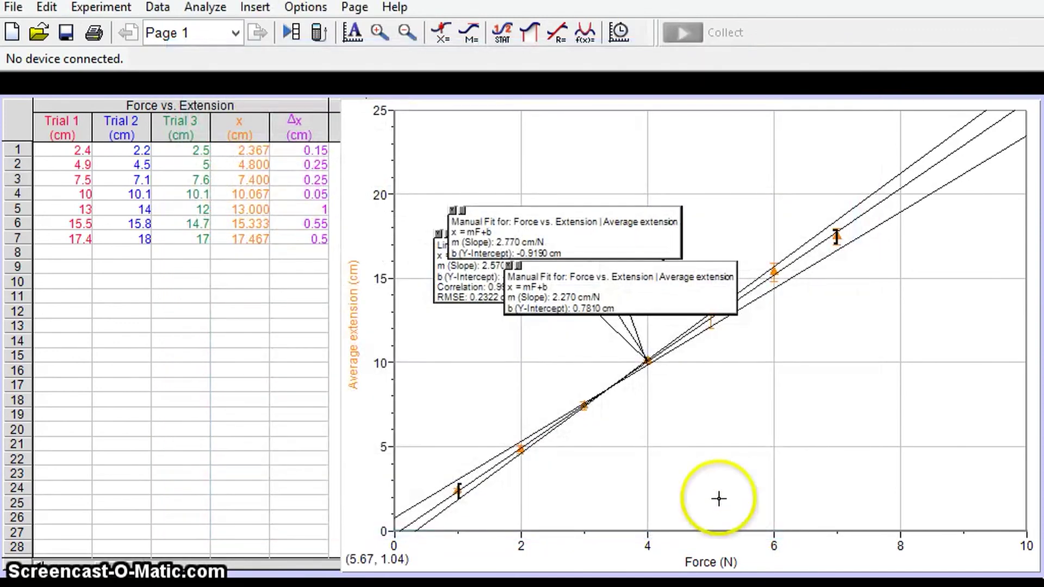
Arrange the three fit results boxes in a non-overlapping stack, ordered from the steepest to the shallowest slope.
{"action": "left_click_drag", "start_coordinate": [664, 284], "coordinate": [556, 374]}
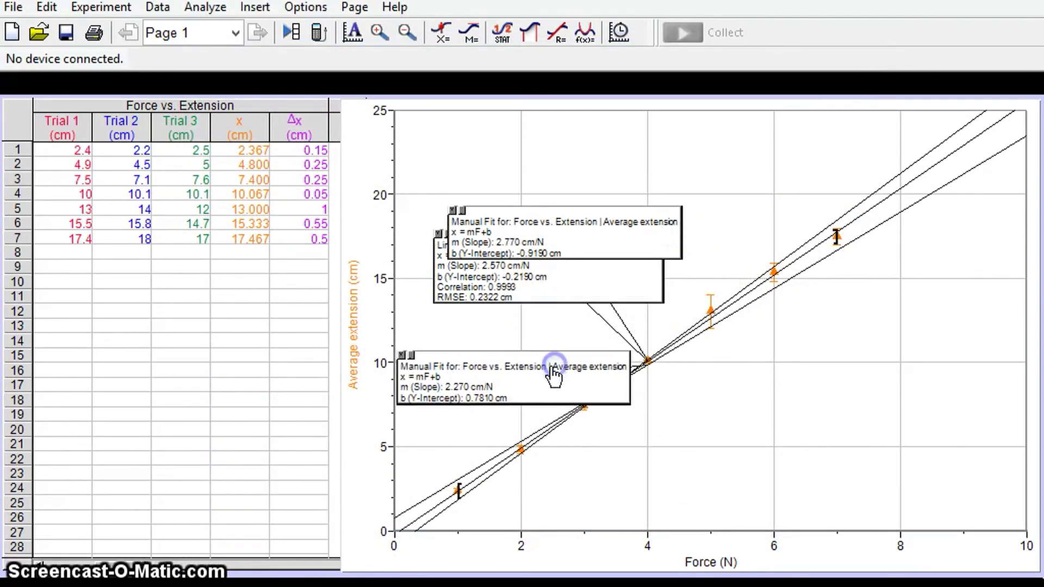
{"action": "left_click_drag", "start_coordinate": [532, 277], "coordinate": [511, 316]}
{"action": "left_click_drag", "start_coordinate": [542, 235], "coordinate": [508, 226]}
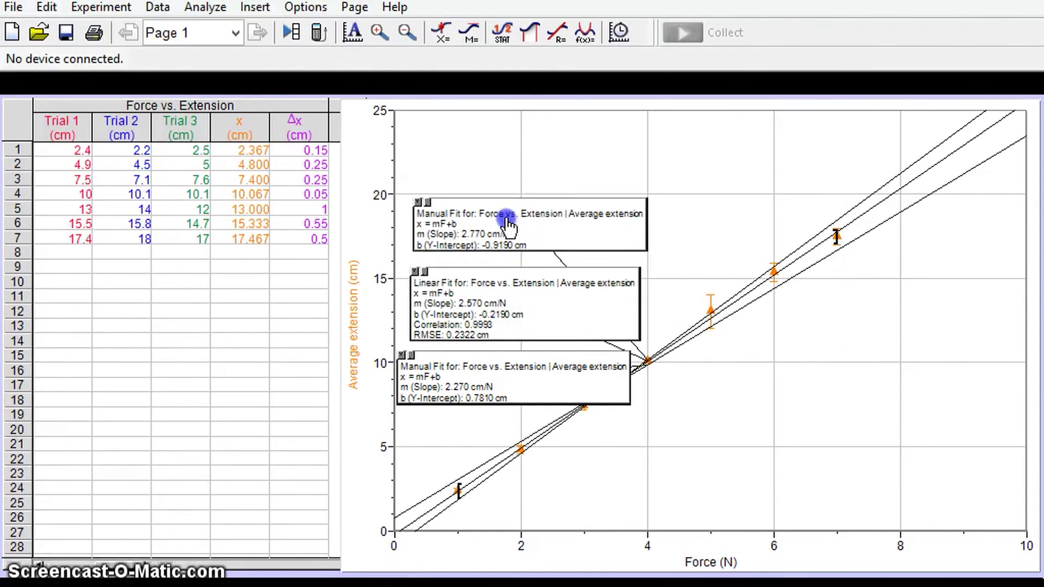
{"action": "left_click_drag", "start_coordinate": [509, 293], "coordinate": [508, 287]}
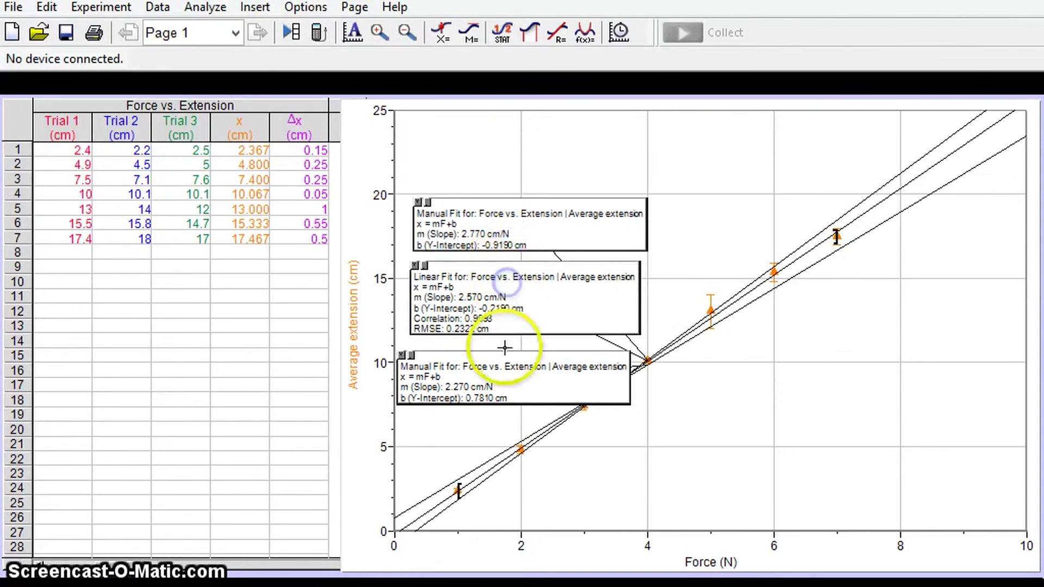
{"action": "left_click_drag", "start_coordinate": [505, 373], "coordinate": [526, 373]}
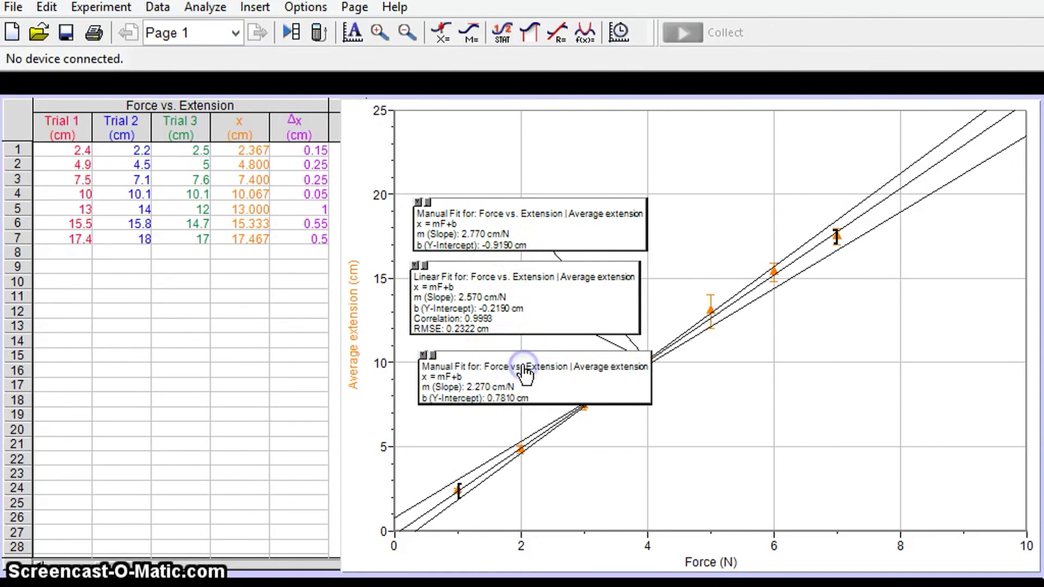